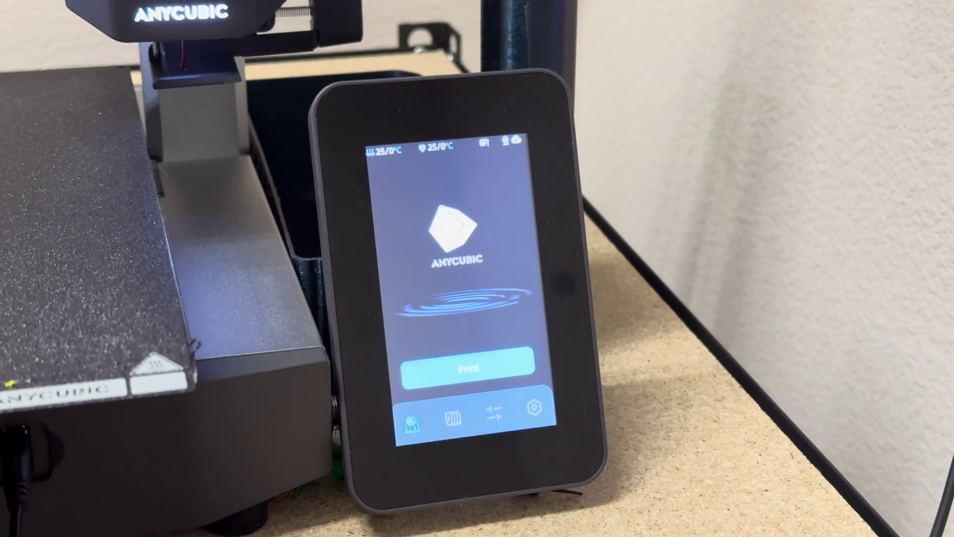
Step: Show the Kobra 3 control page with Auto-leveling, Vibration Compensation and PID Calibration
left_click(493, 413)
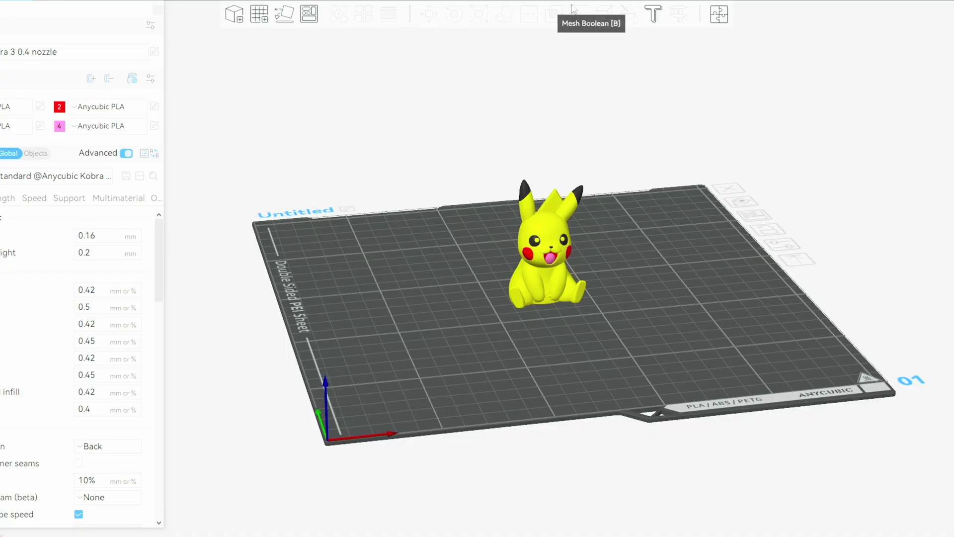
Step: Check Pikachu's colour painting, deselect the model, and widen the settings sidebar
left_click(629, 22)
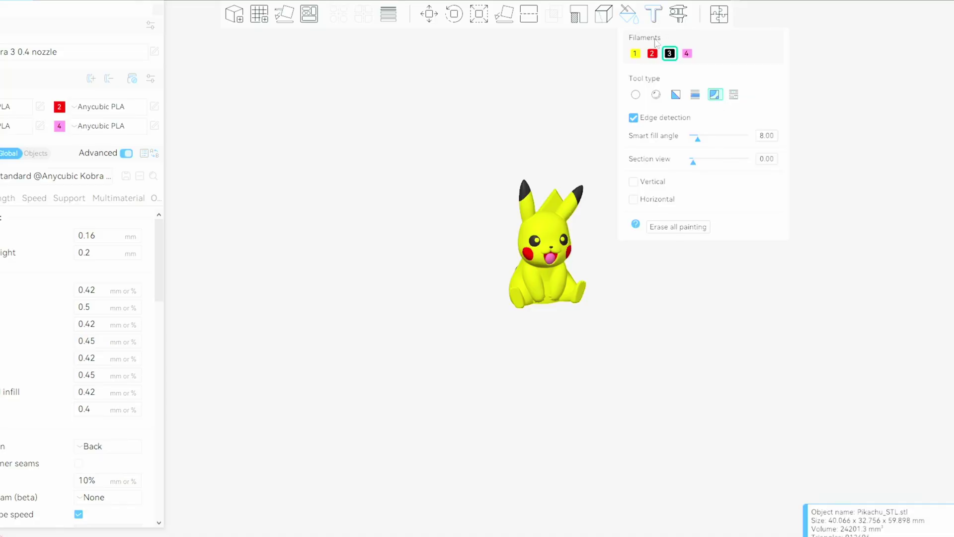
left_click(629, 18)
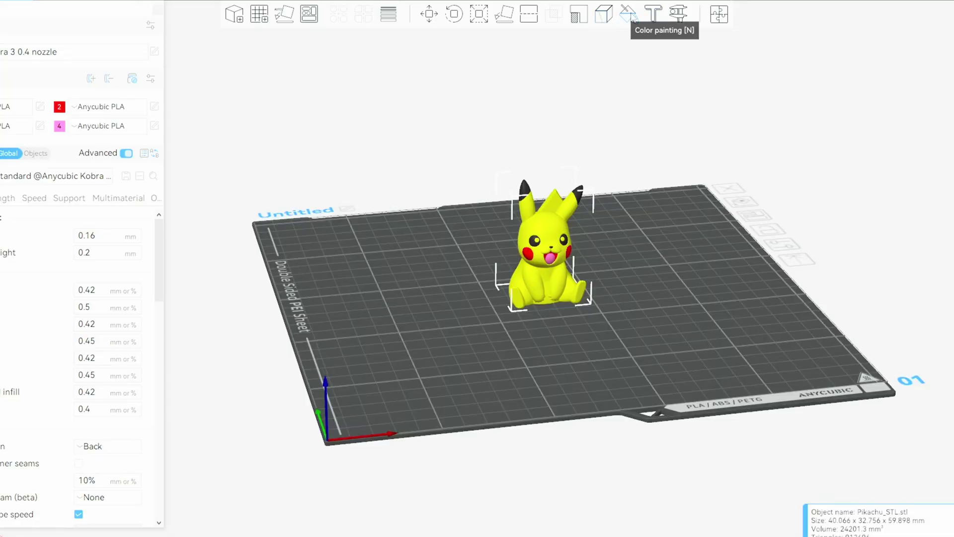
left_click(617, 263)
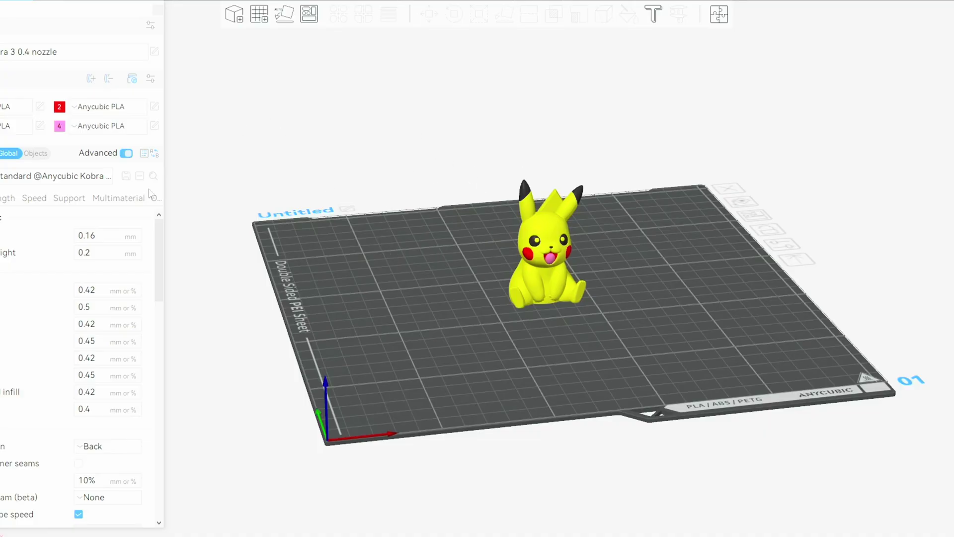
left_click_drag(164, 184, 317, 185)
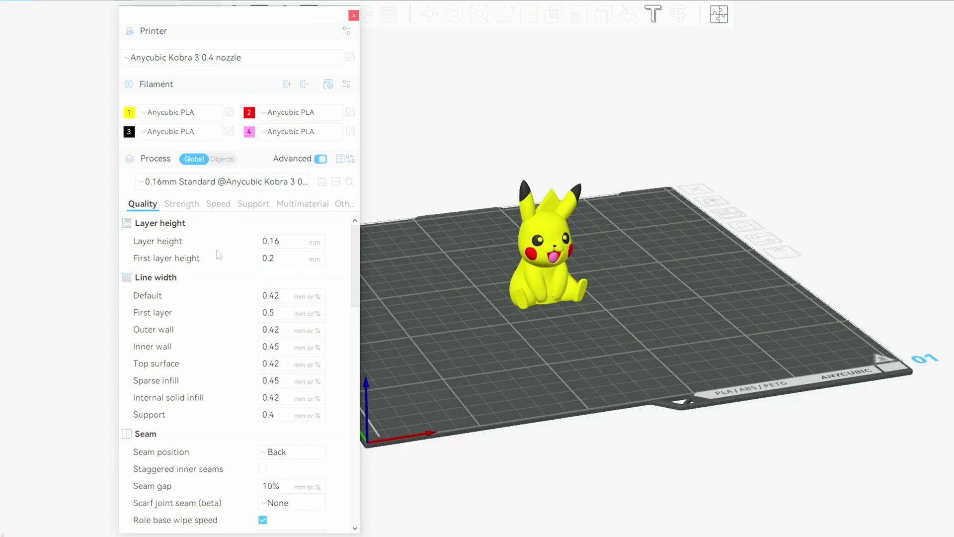
left_click(214, 182)
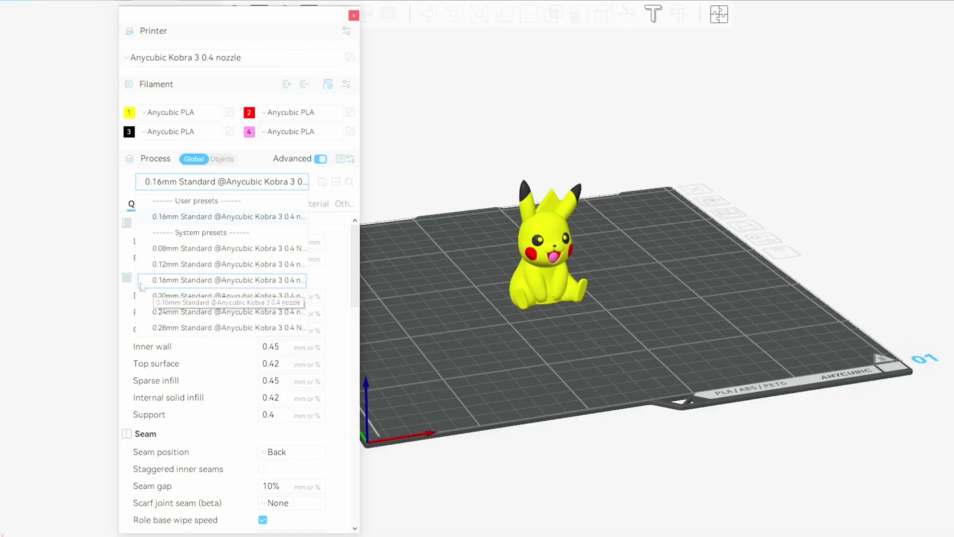
left_click(202, 281)
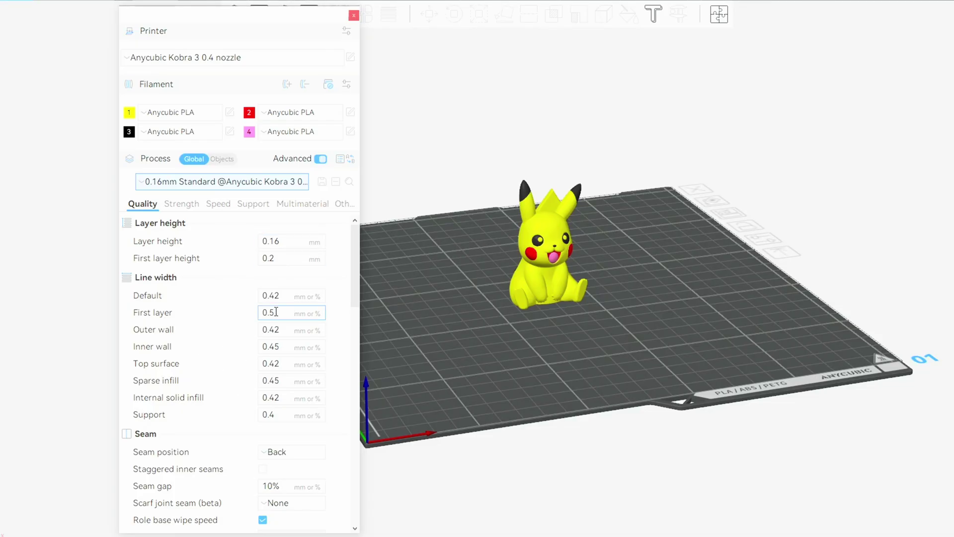
scroll(212, 279, "down", 6)
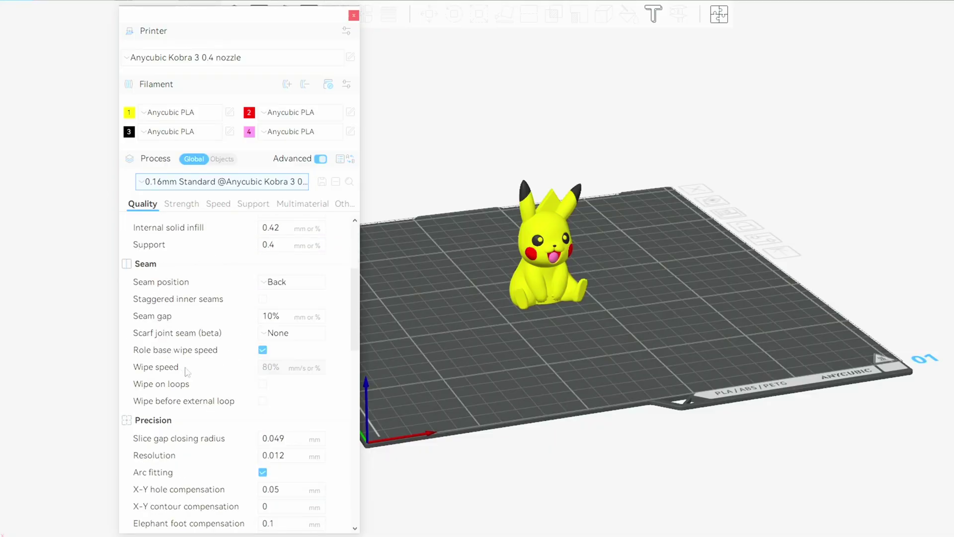
left_click(296, 281)
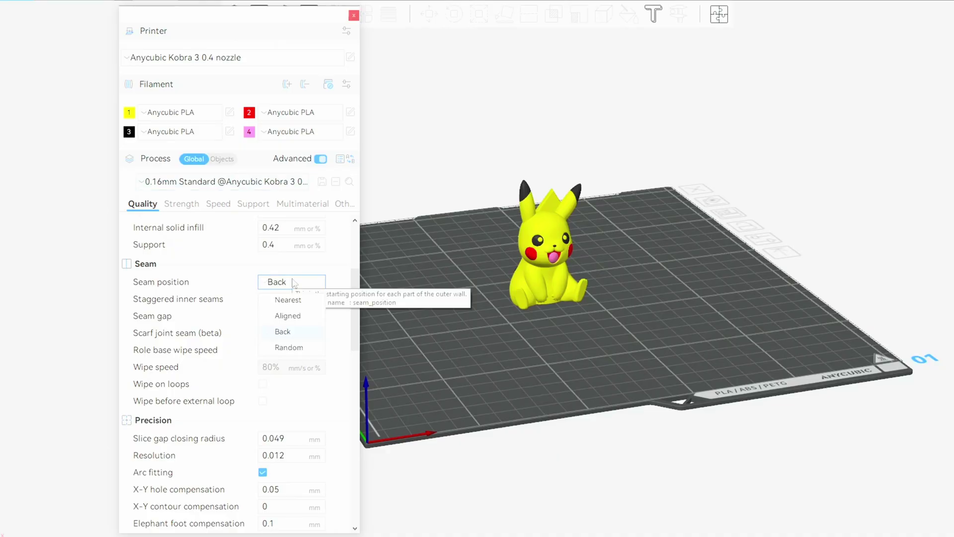
left_click(293, 332)
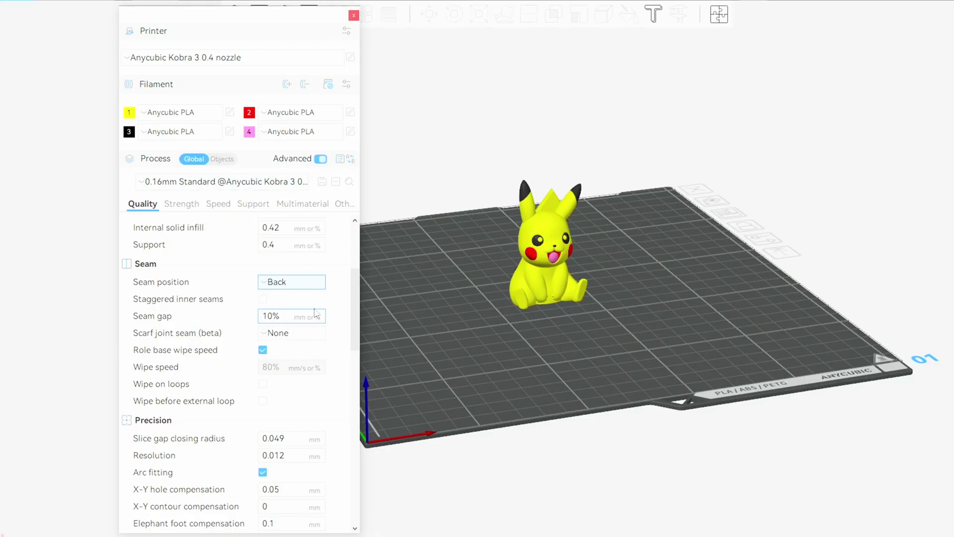
left_click(278, 282)
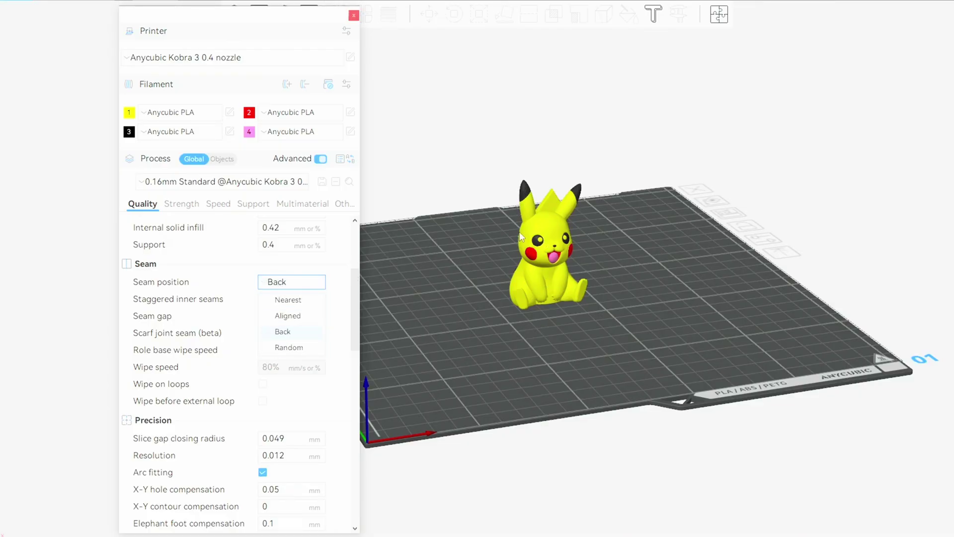
left_click(296, 274)
scroll(257, 351, "down", 3)
scroll(257, 352, "down", 5)
scroll(242, 366, "down", 1)
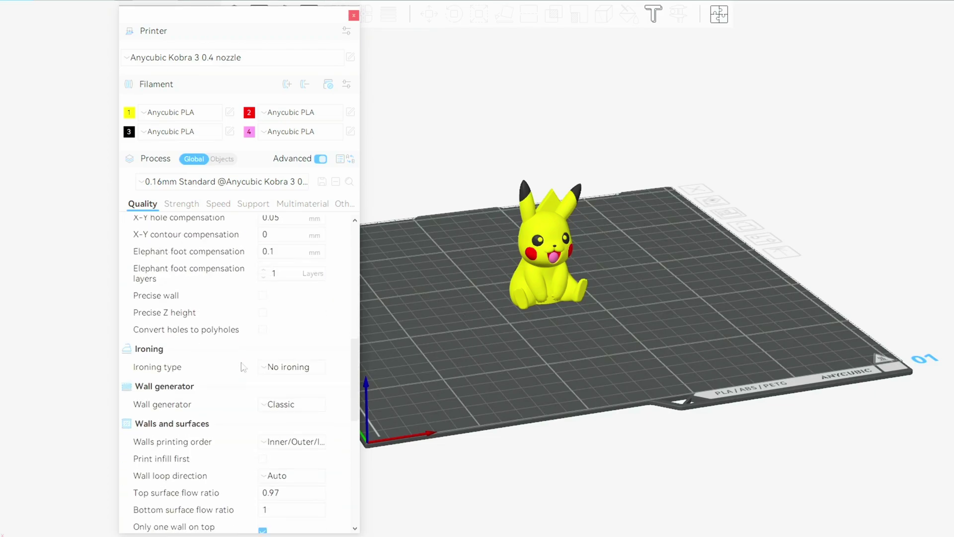
left_click(287, 368)
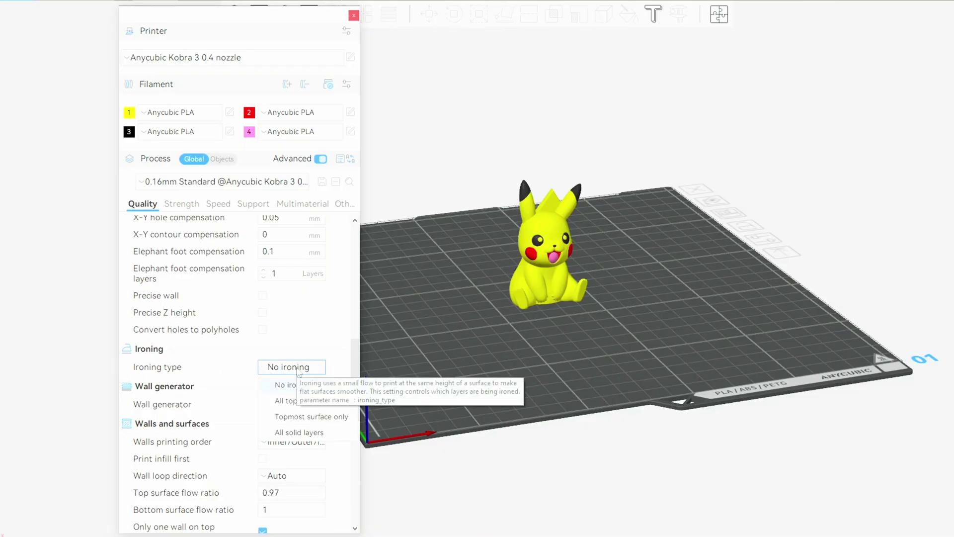
left_click(294, 385)
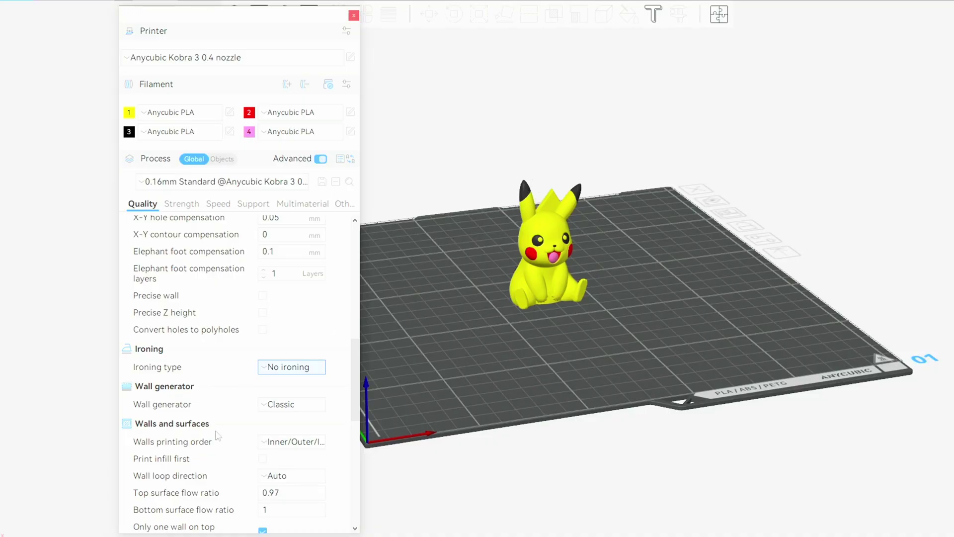
scroll(239, 340, "down", 3)
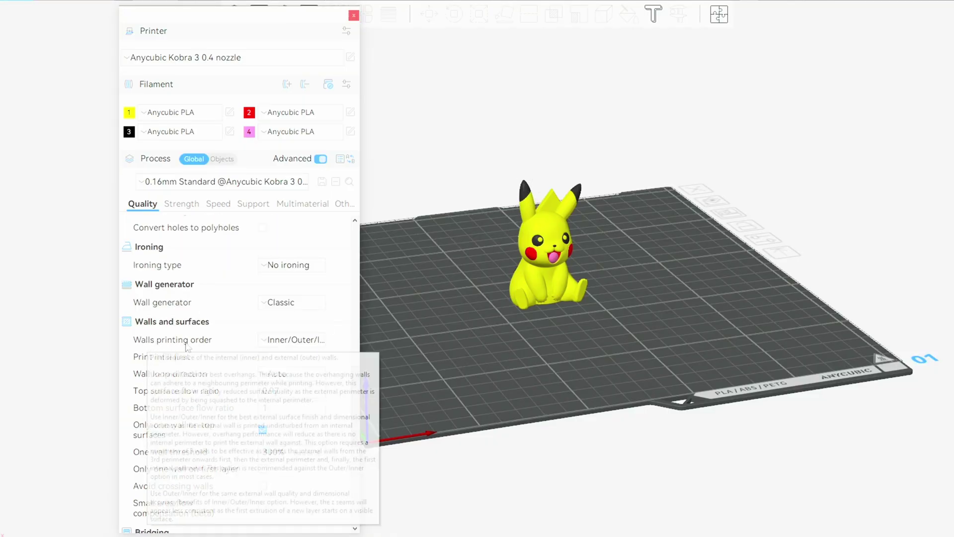
left_click(282, 343)
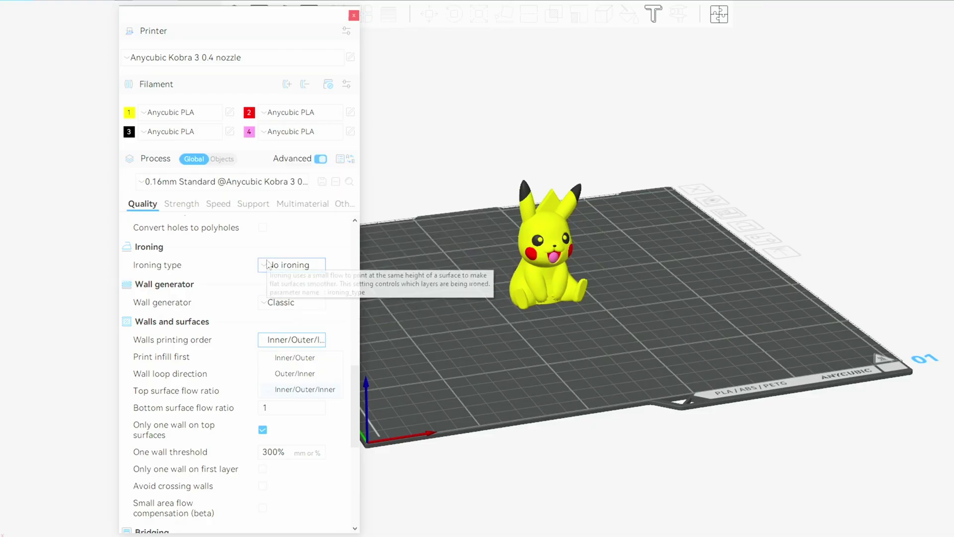
left_click(246, 324)
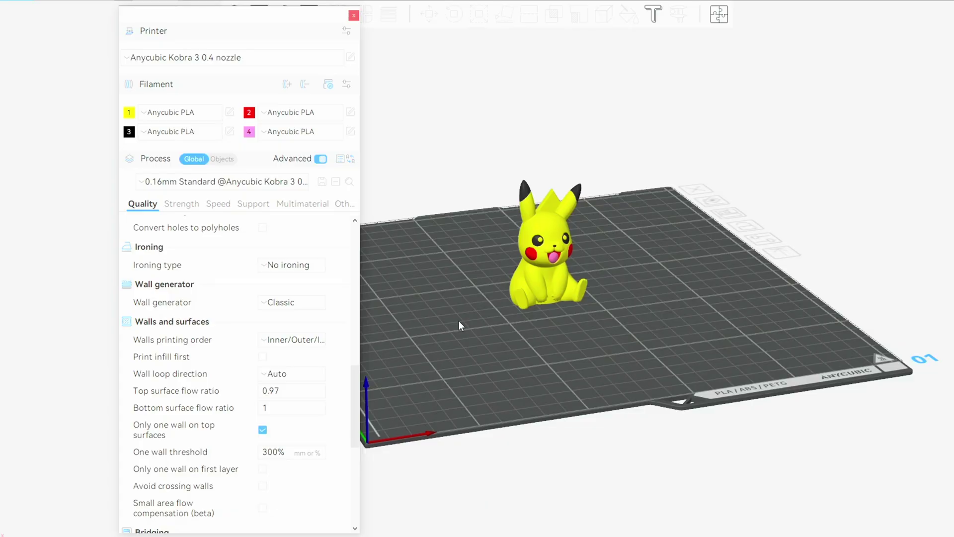
middle_click_drag(459, 321, 490, 330)
mouse_move(490, 330)
left_mouse_down()
mouse_move(544, 339)
mouse_move(573, 321)
mouse_move(484, 328)
left_mouse_up()
key("0")
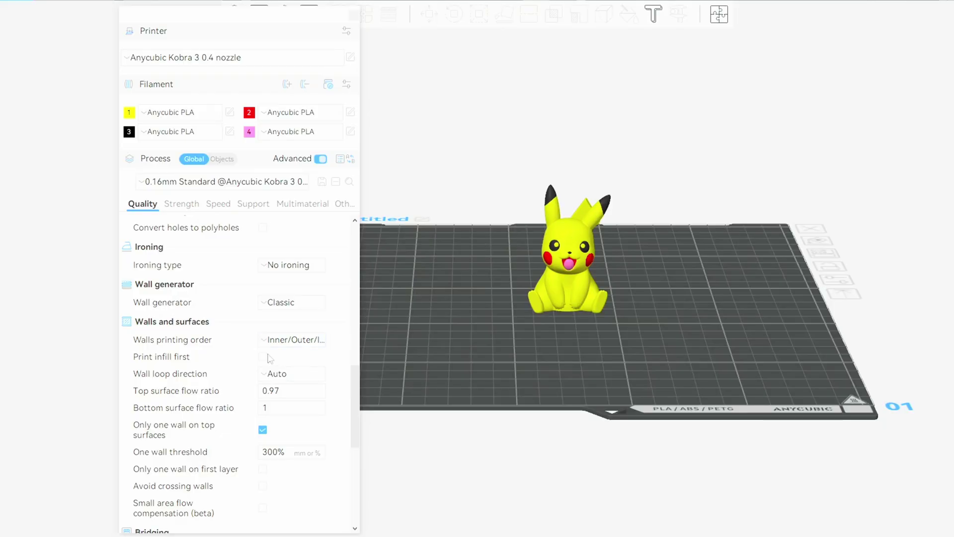
scroll(240, 373, "down", 3)
scroll(242, 376, "down", 3)
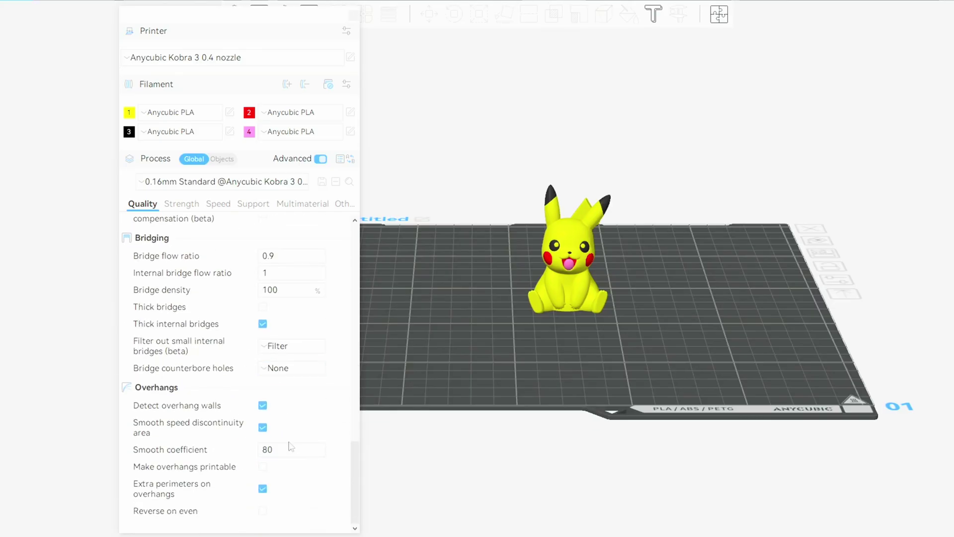
left_click_drag(353, 470, 354, 252)
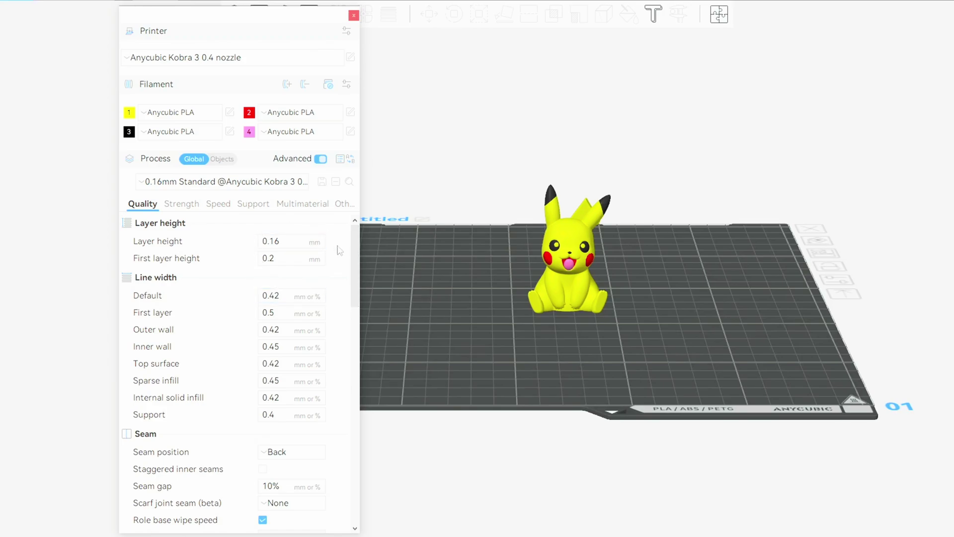
left_click(195, 207)
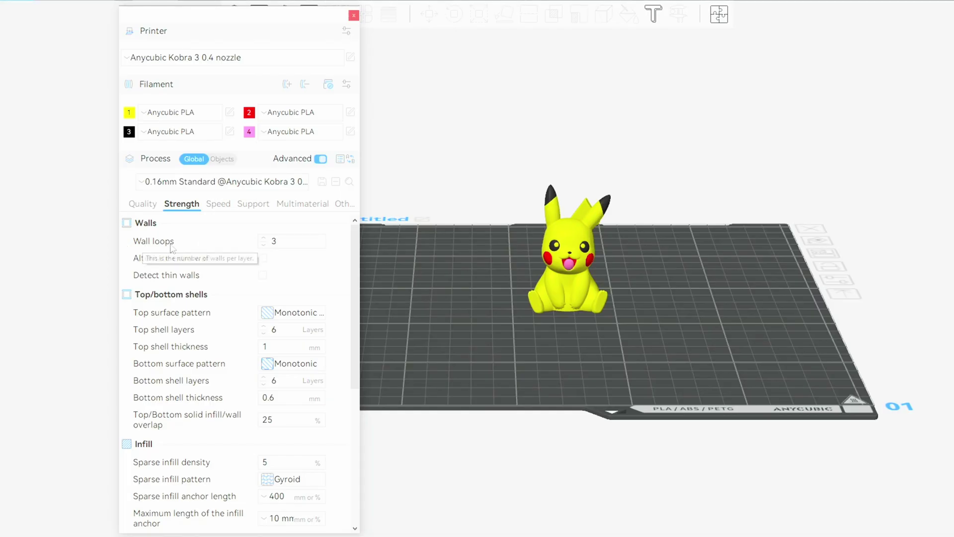
left_click(276, 243)
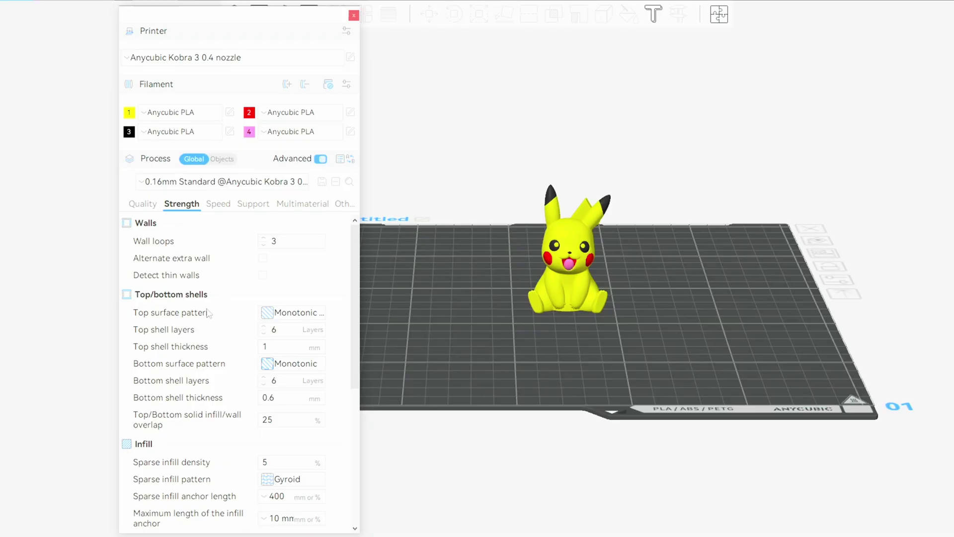
scroll(262, 290, "down", 1)
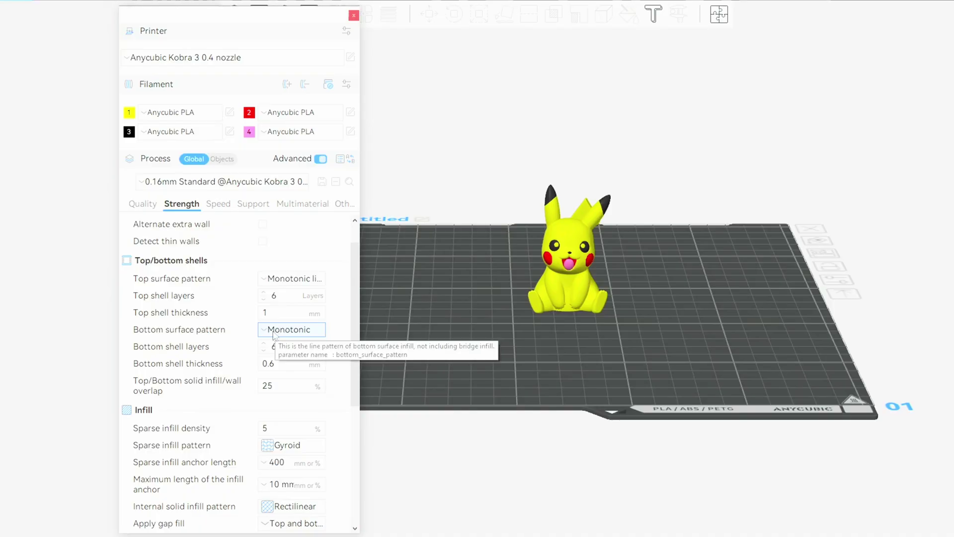
left_click(292, 332)
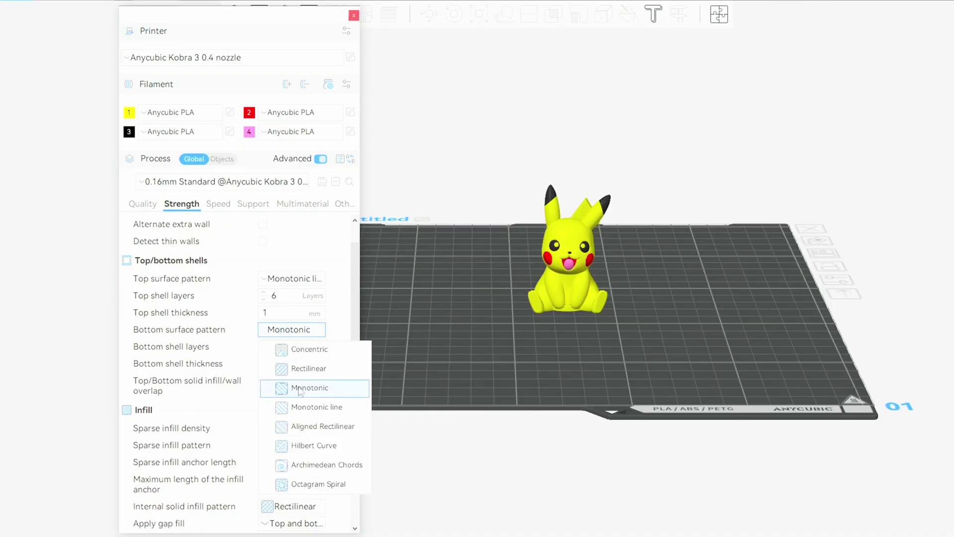
left_click(292, 338)
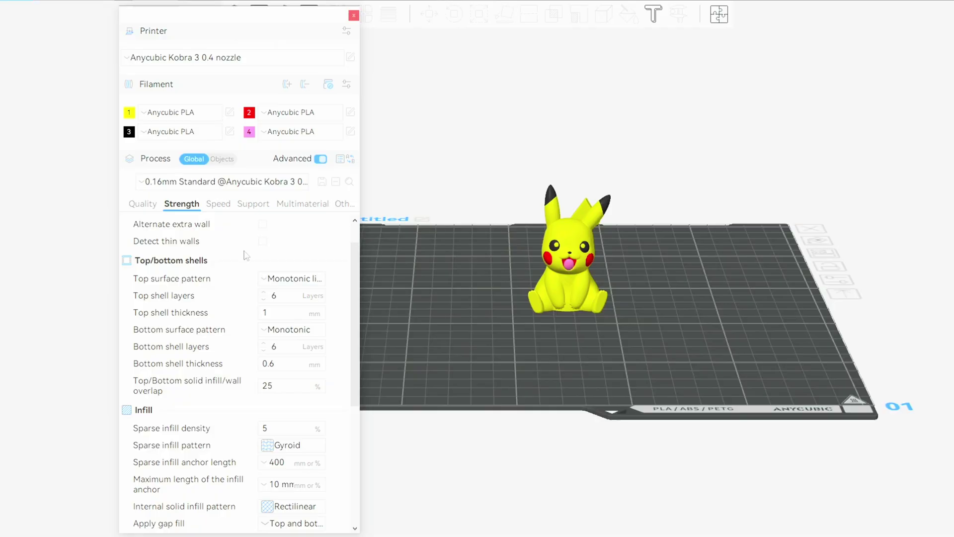
scroll(245, 339, "down", 5)
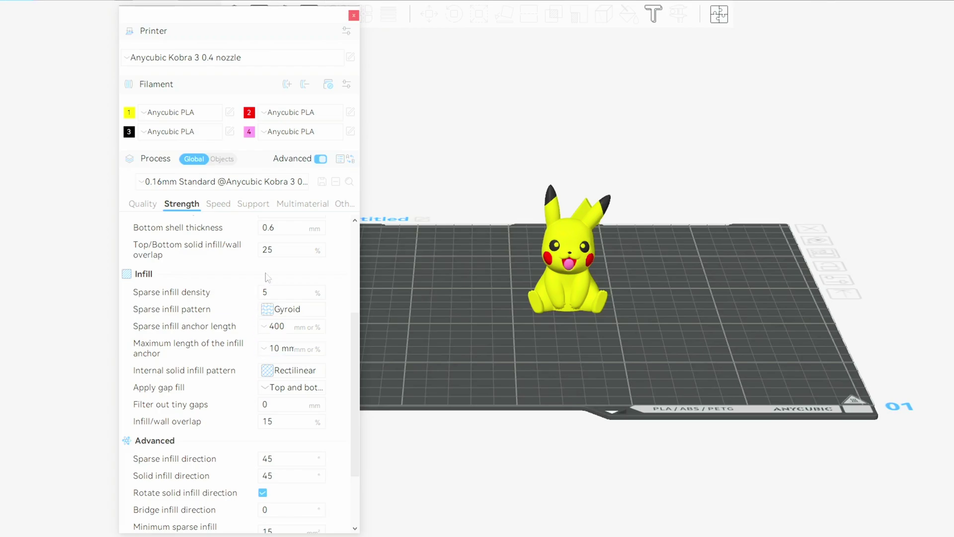
left_click(292, 308)
scroll(318, 147, "down", 3)
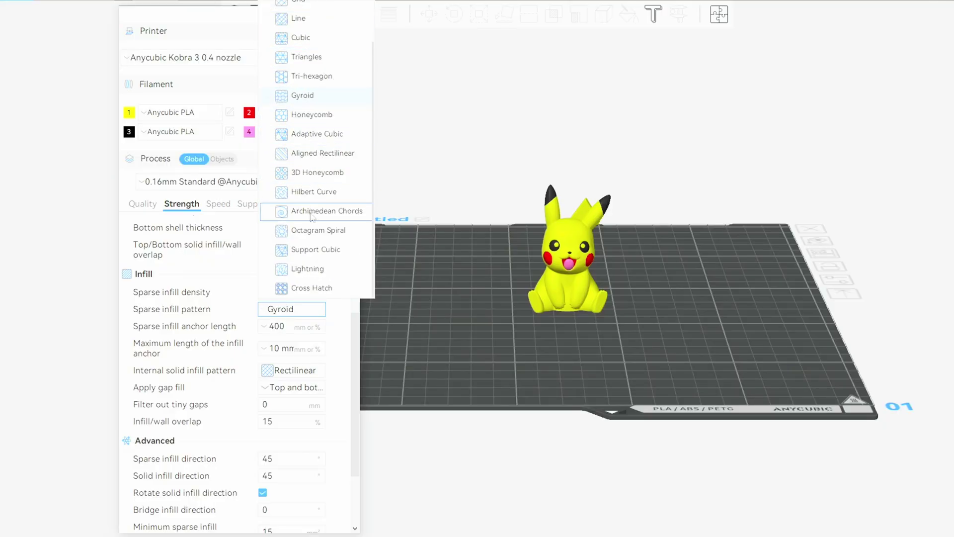
scroll(332, 228, "up", 2)
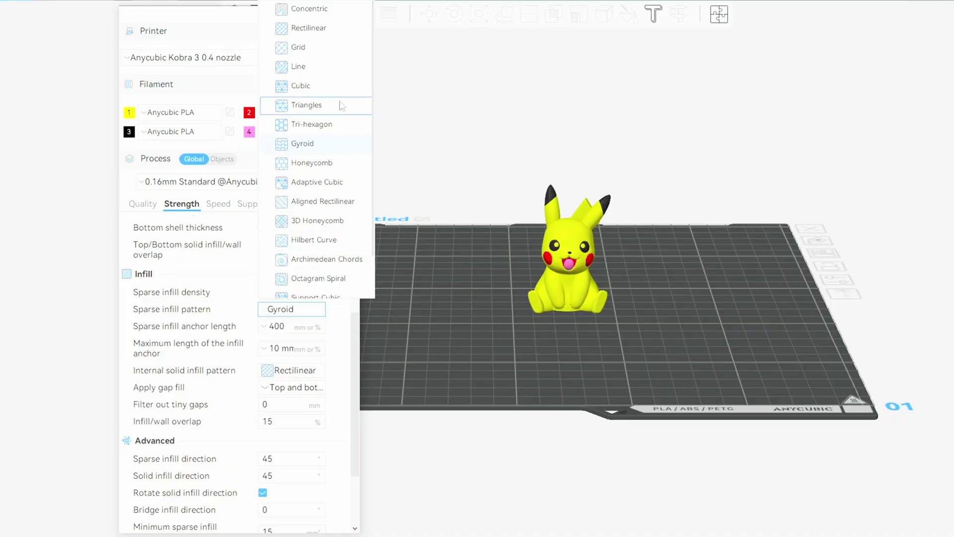
left_click(246, 281)
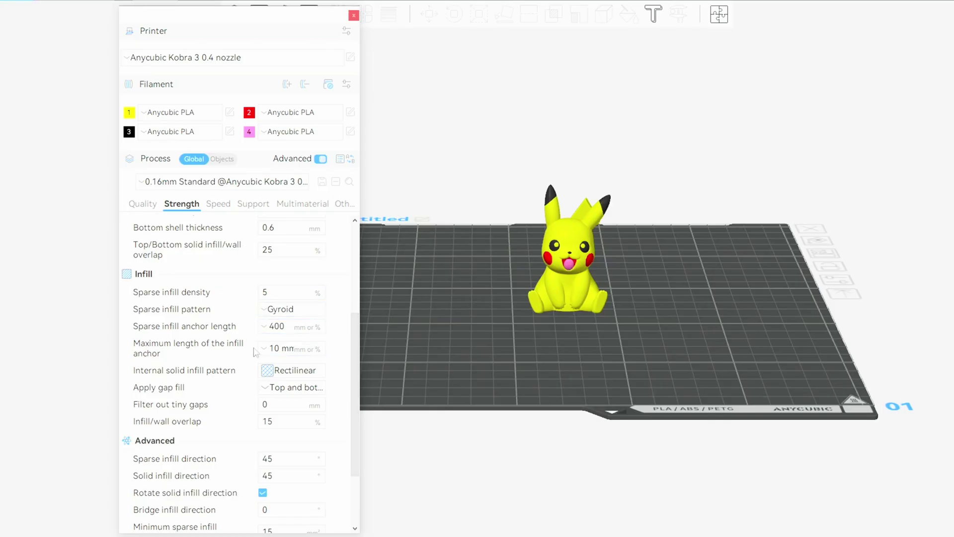
scroll(252, 386, "down", 3)
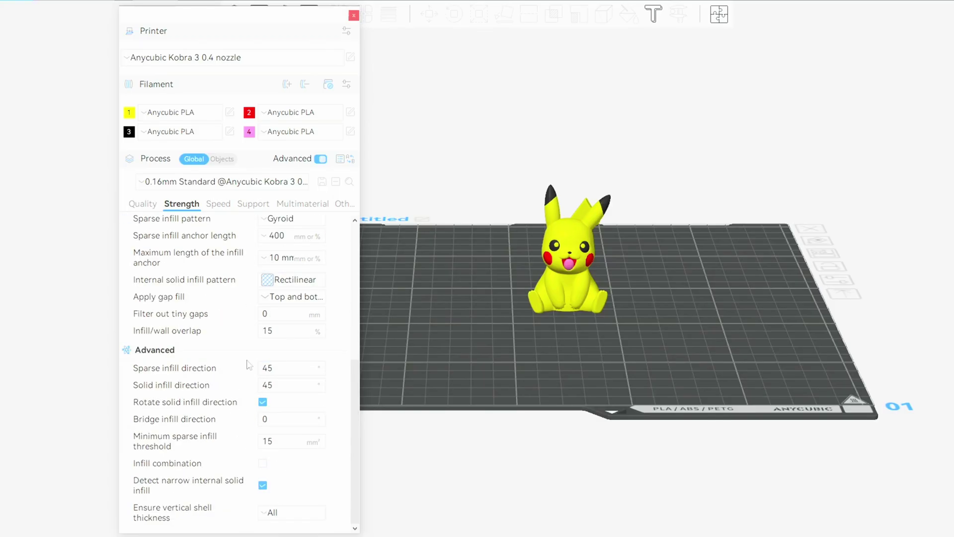
Step: Review the Speed tab's speed, acceleration and jerk values, ending back at first layer speeds
left_click(218, 203)
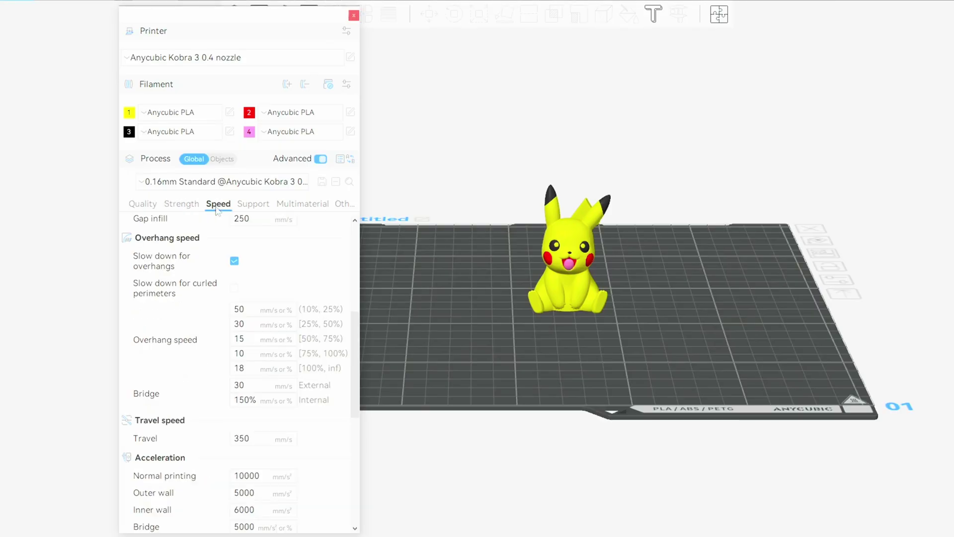
scroll(312, 393, "up", 9)
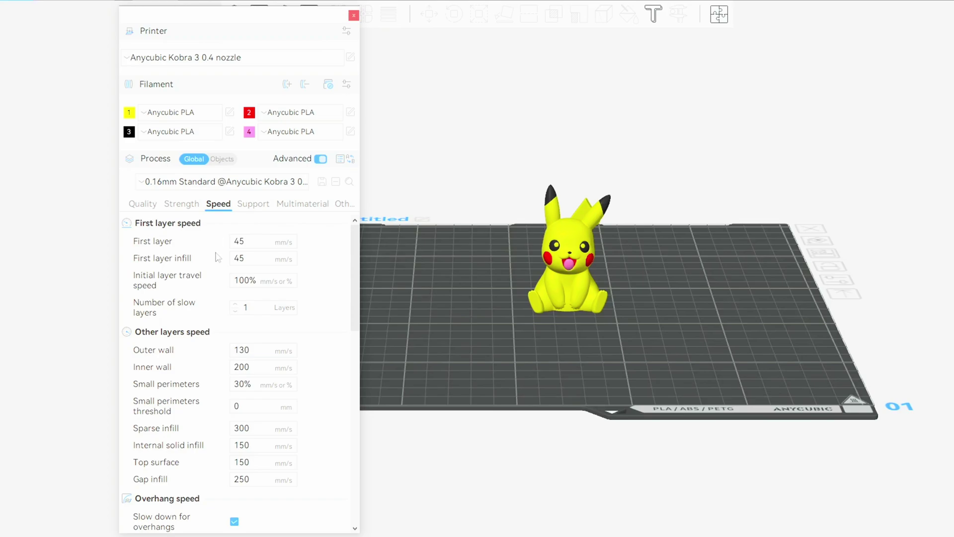
scroll(215, 378, "down", 2)
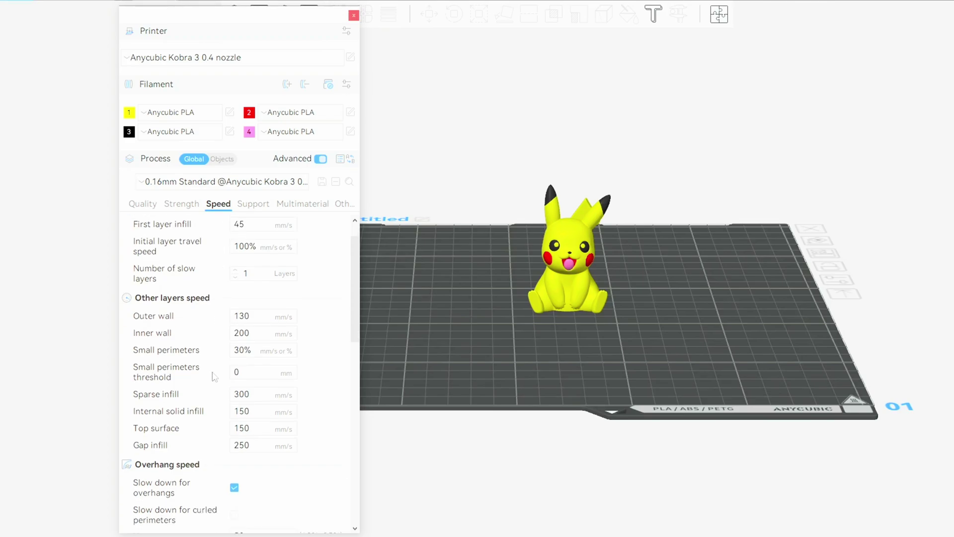
scroll(215, 376, "down", 2)
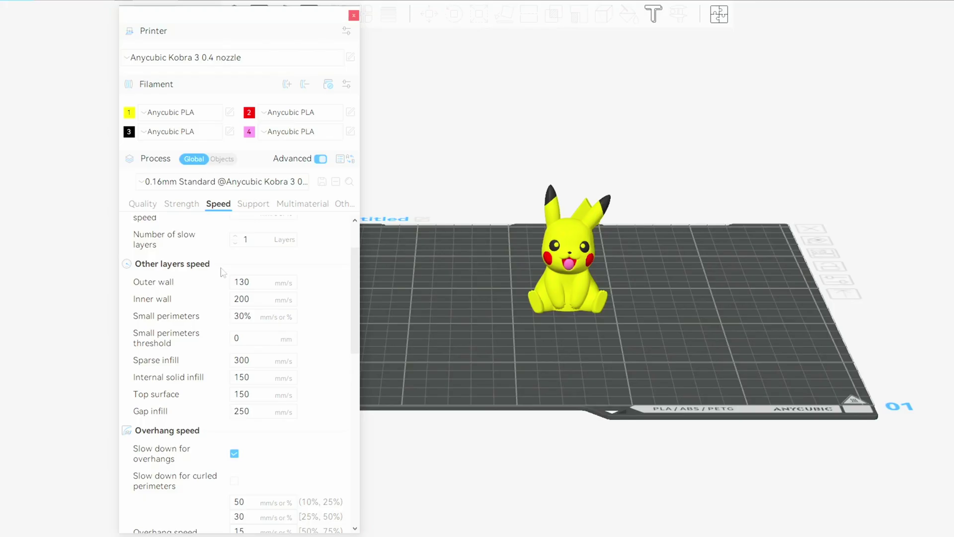
scroll(332, 405, "down", 5)
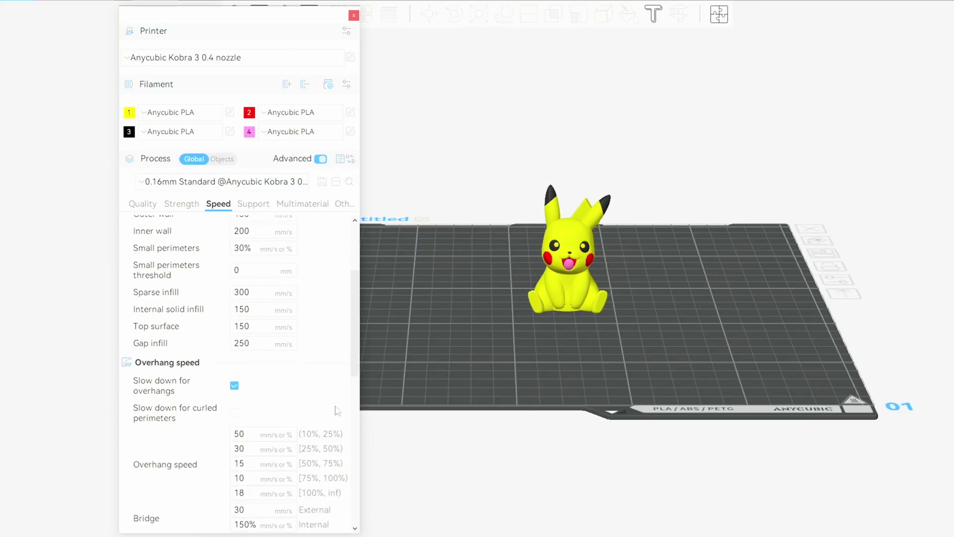
scroll(334, 412, "down", 6)
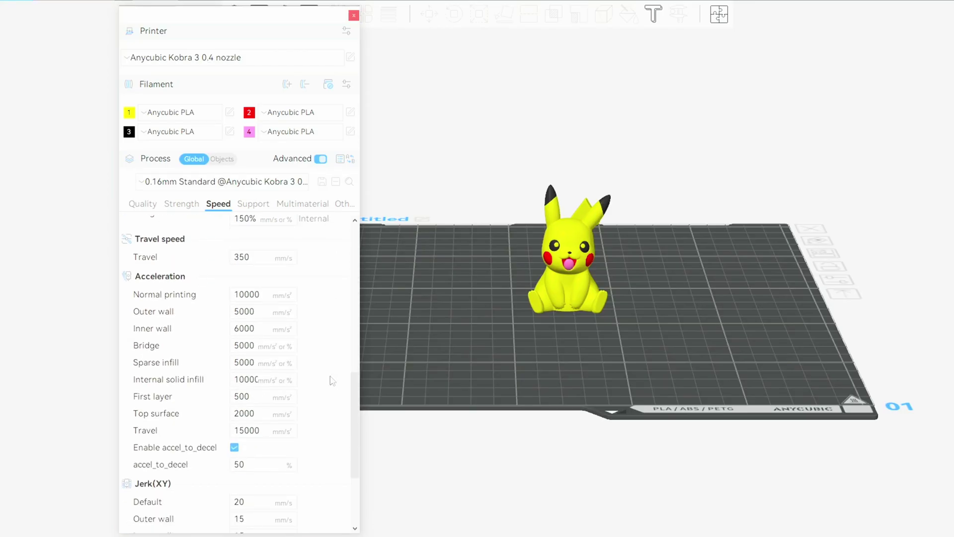
scroll(330, 420, "down", 2)
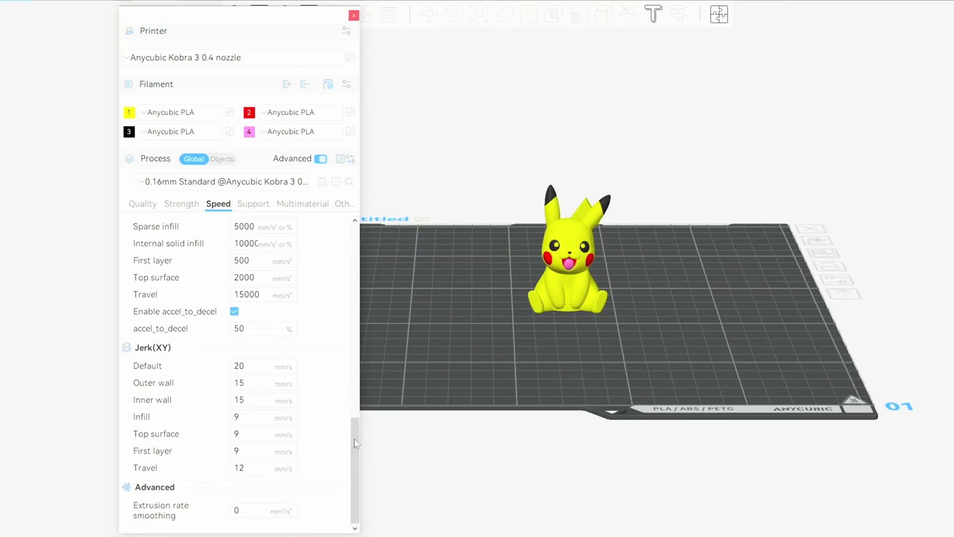
scroll(355, 434, "up", 1)
left_click_drag(355, 434, 341, 238)
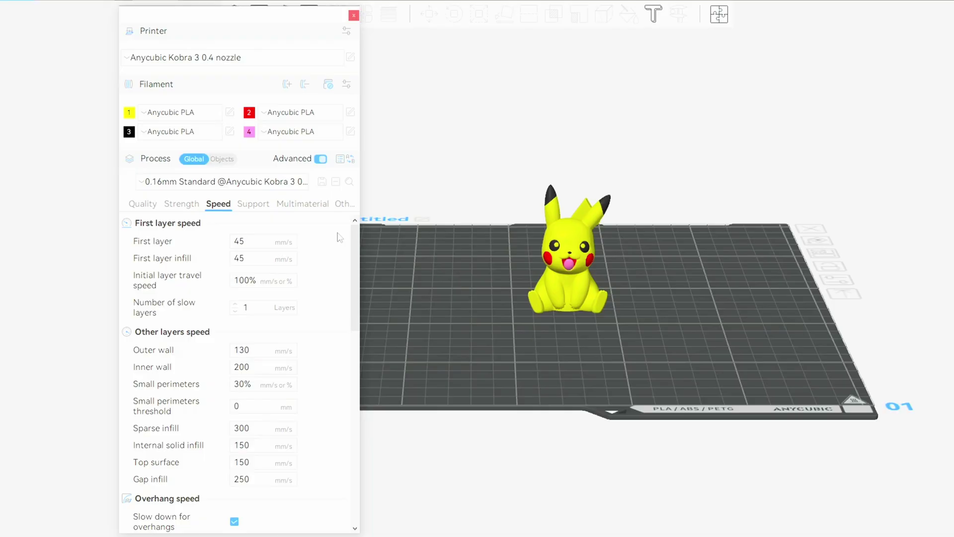
Step: Enable supports with Normal(auto) type and inspect them around Pikachu
left_click(265, 205)
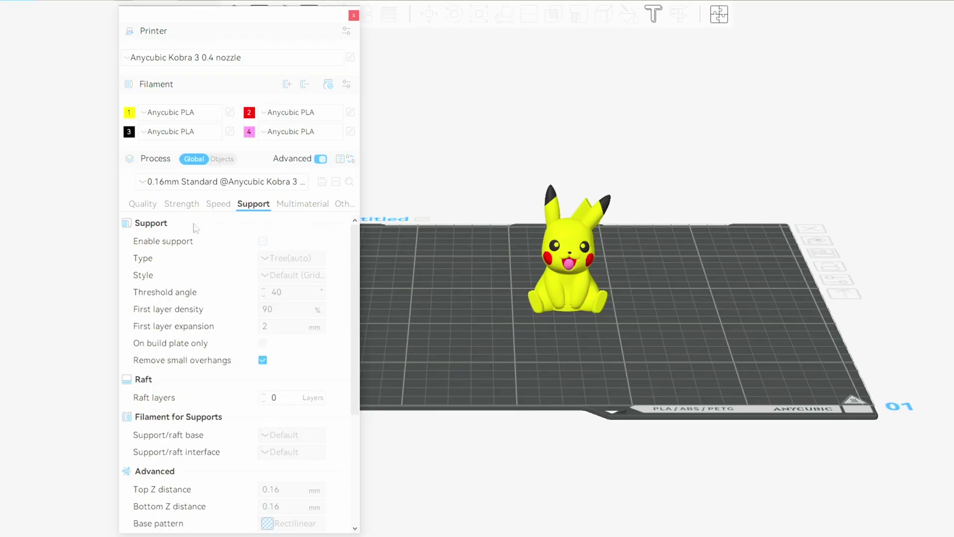
left_click(263, 241)
left_click(273, 258)
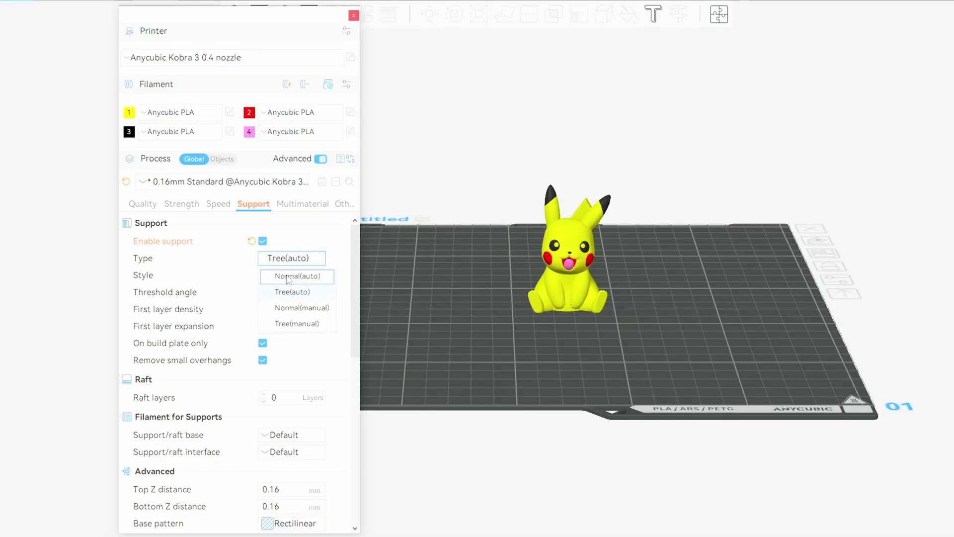
left_click(288, 276)
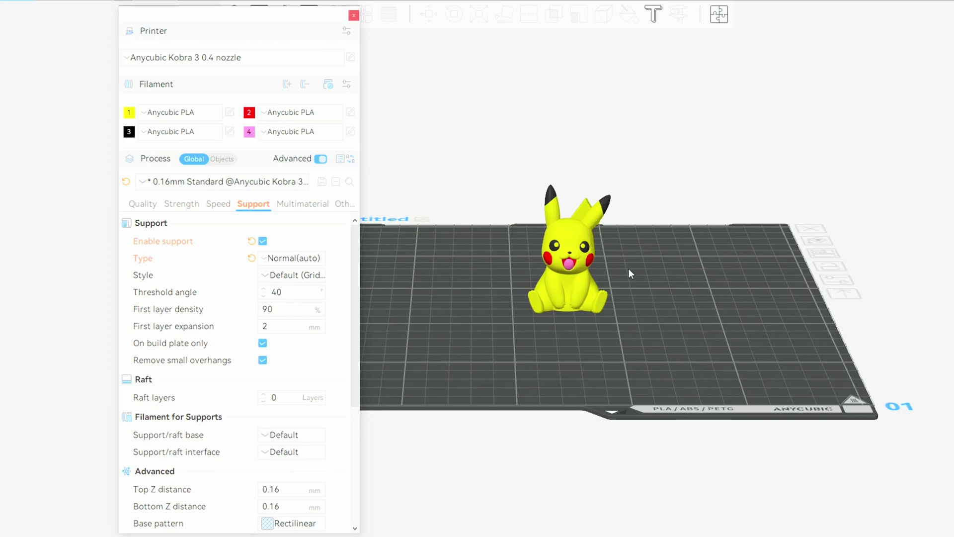
left_click_drag(644, 292, 535, 352)
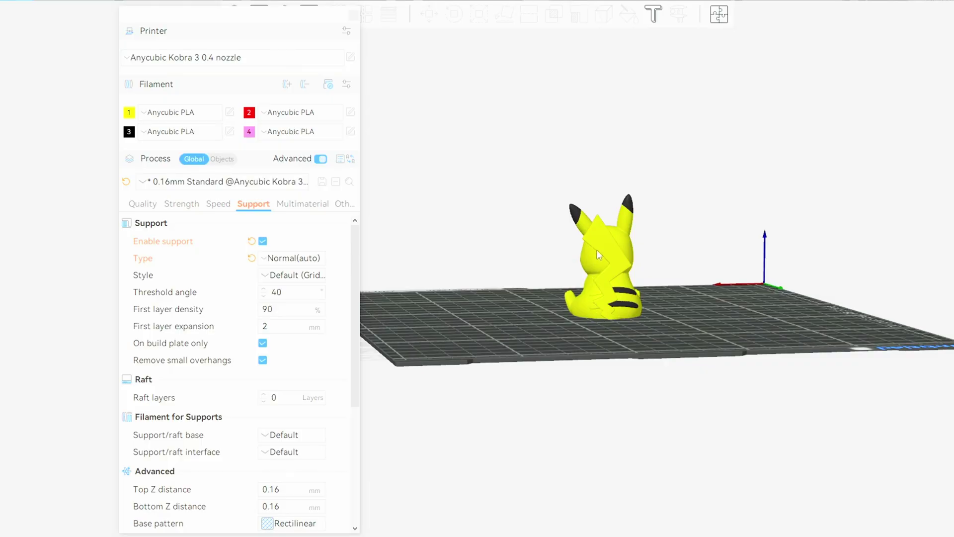
left_click_drag(558, 298, 591, 326)
left_click_drag(639, 293, 642, 350)
scroll(713, 372, "up", 5)
right_click_drag(729, 383, 487, 402)
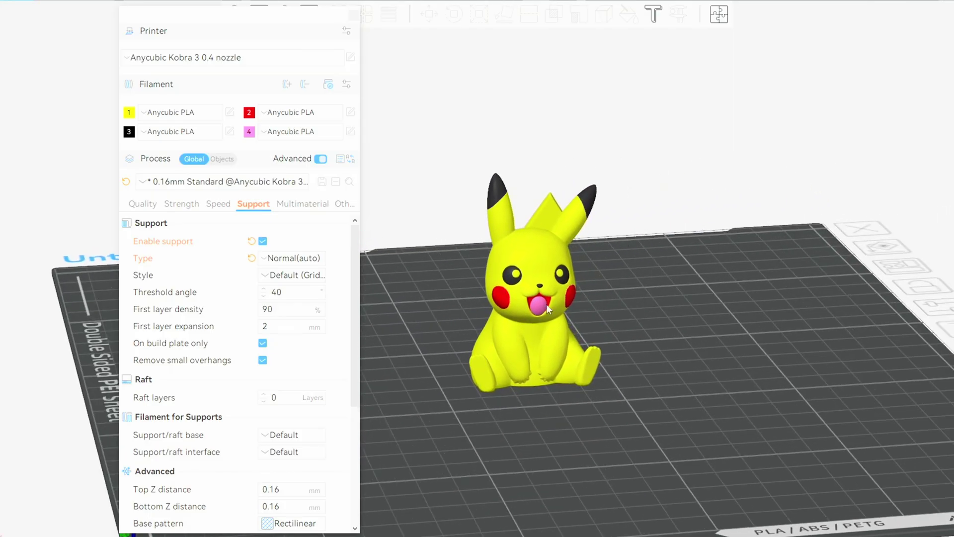
left_click_drag(607, 437, 646, 437)
scroll(744, 328, "up", 5)
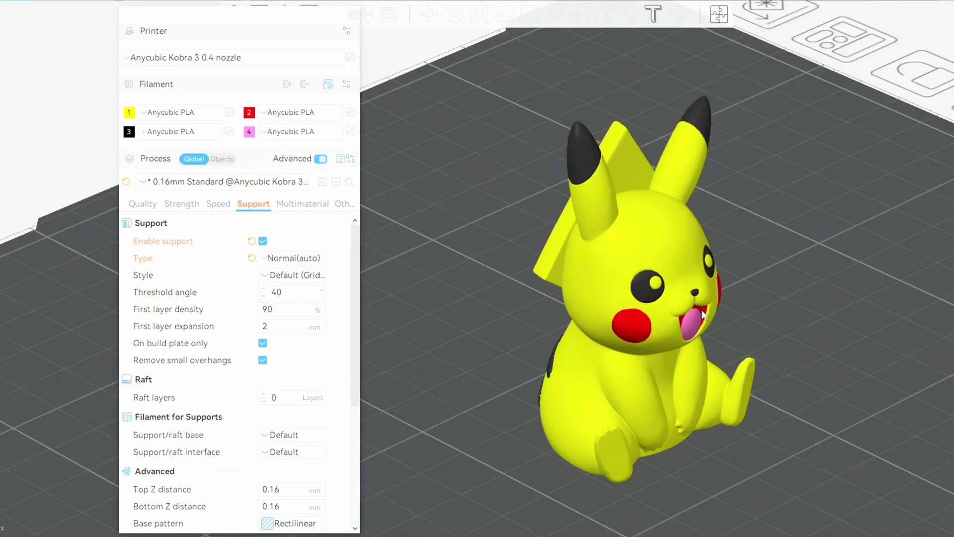
Step: Switch the support type to Tree(auto) and view Pikachu from the front
left_click(293, 258)
left_click(290, 290)
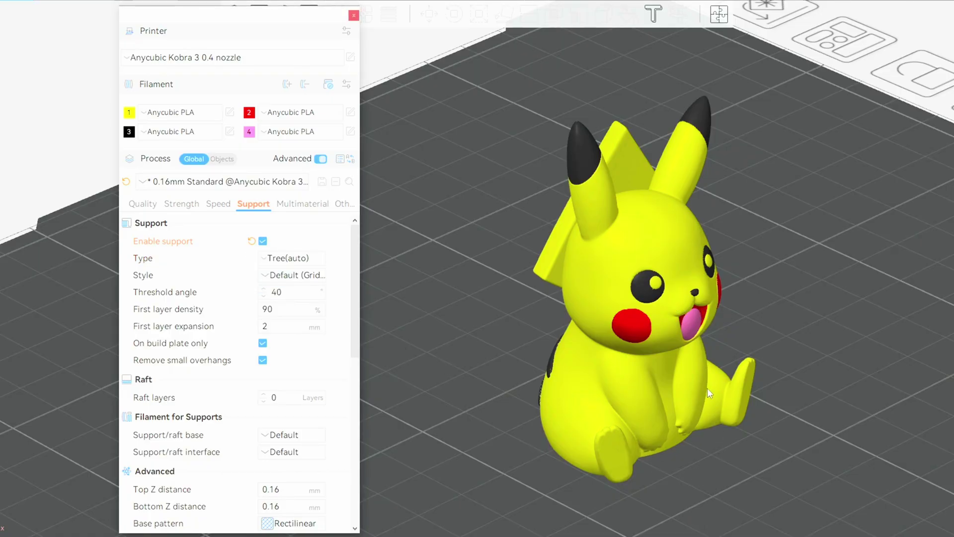
scroll(645, 377, "down", 2)
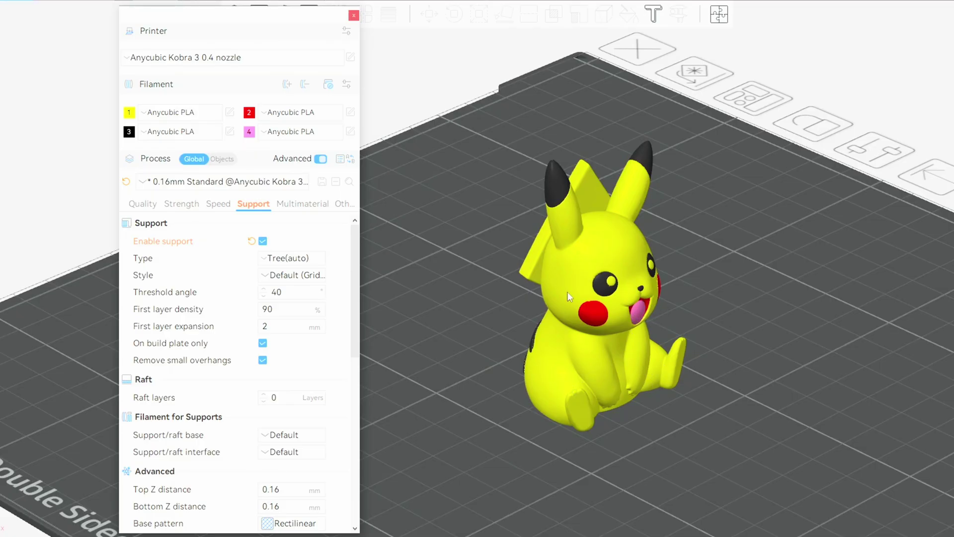
mouse_move(207, 348)
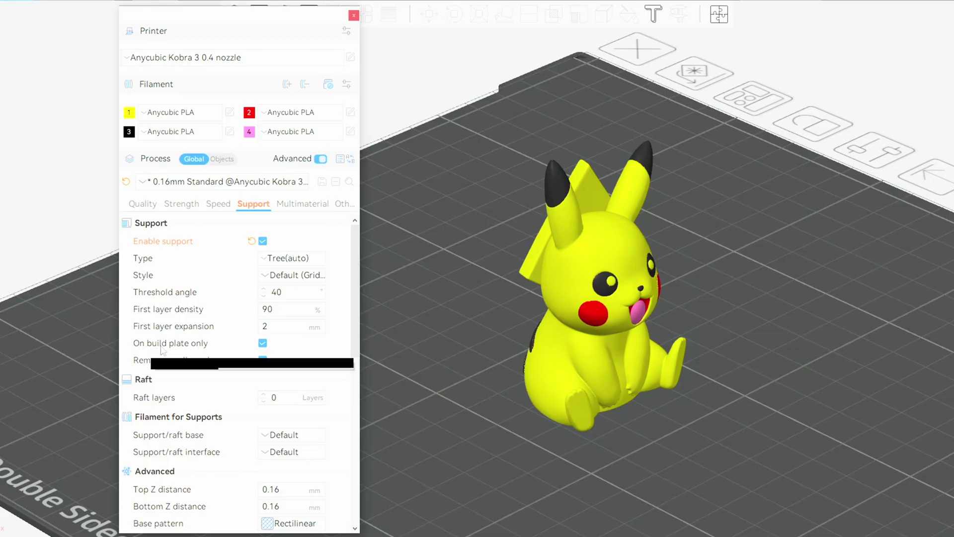
key("3")
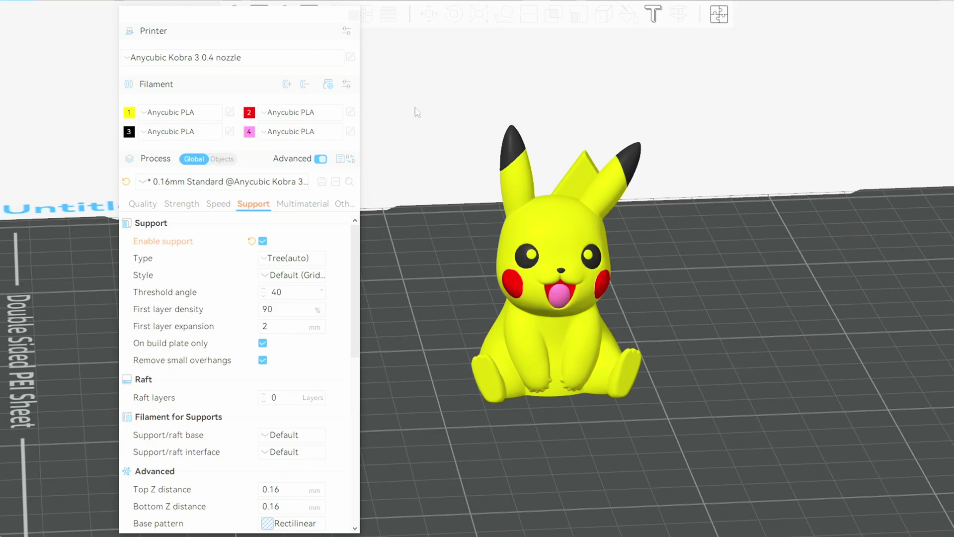
Step: Toggle On build plate only off and back on, then disable supports
left_click(262, 343)
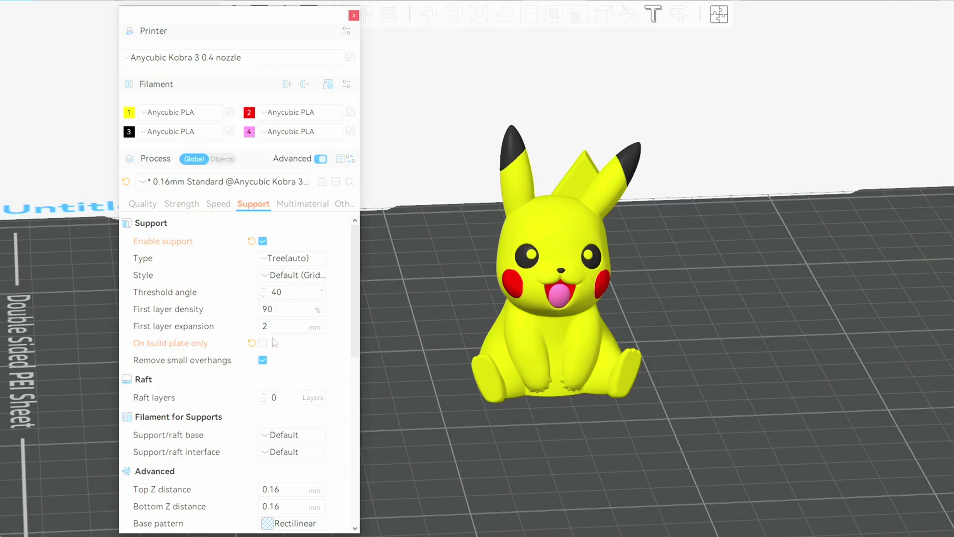
left_click(262, 343)
left_click(263, 242)
scroll(297, 435, "down", 3)
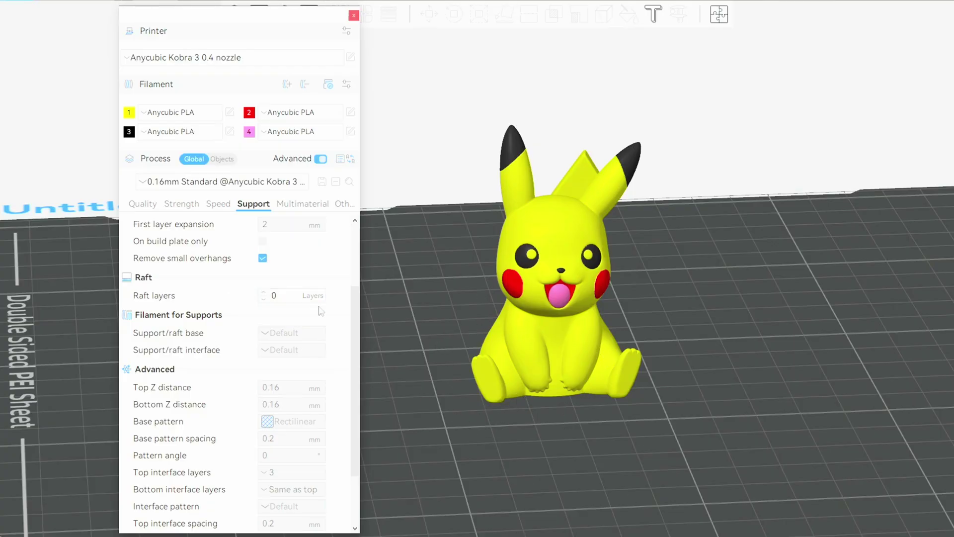
Step: Try 2 raft layers, then return raft layers to 0
left_click(264, 294)
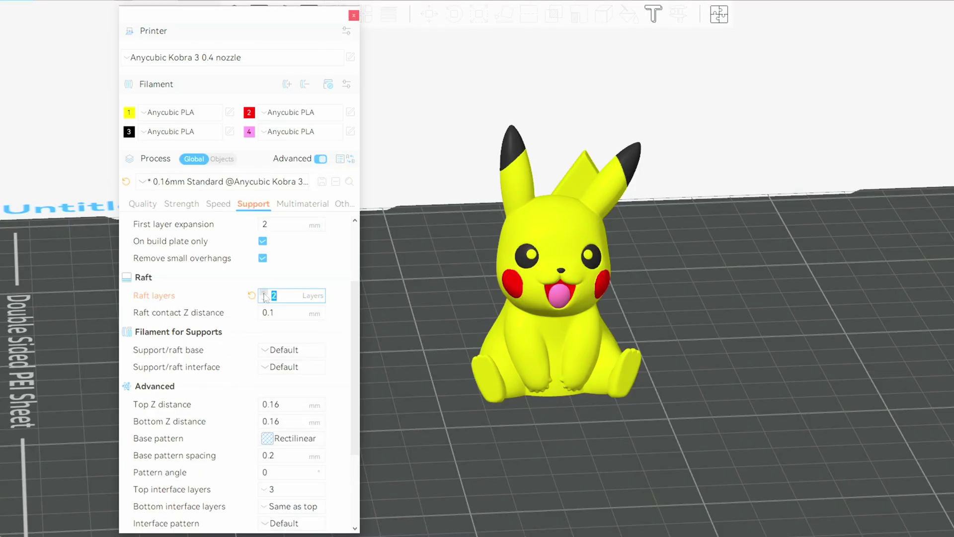
left_click(264, 294)
scroll(533, 99, "down", 3)
mouse_move(164, 303)
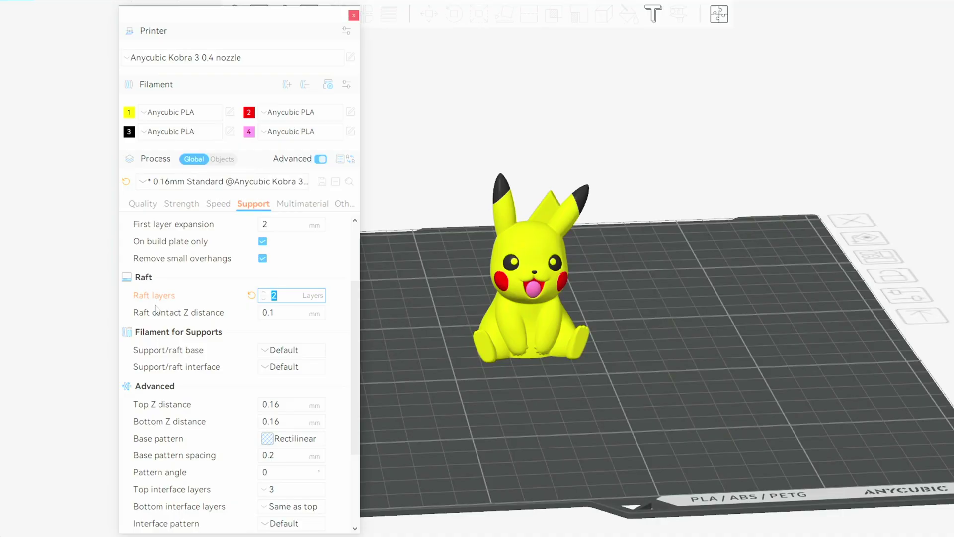
left_click(263, 299)
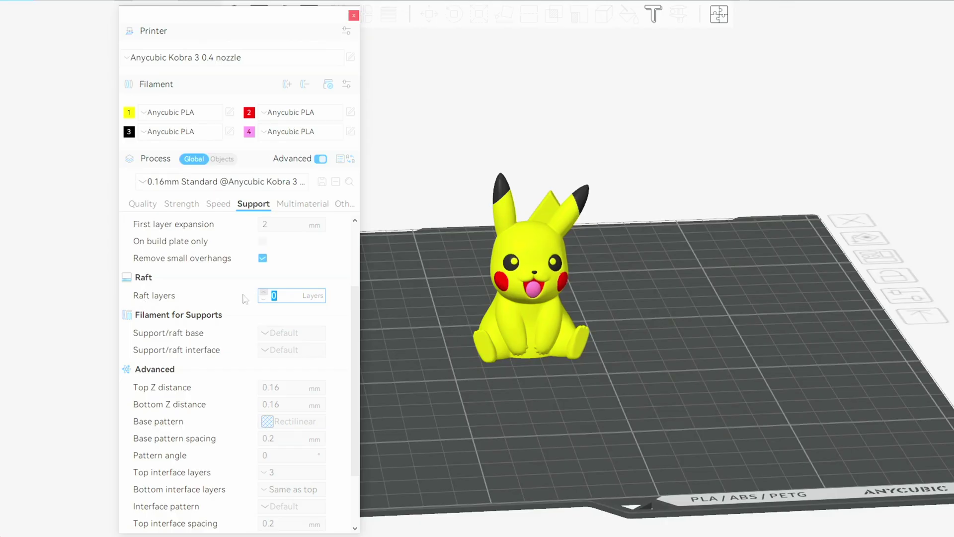
middle_click_drag(484, 383, 464, 361)
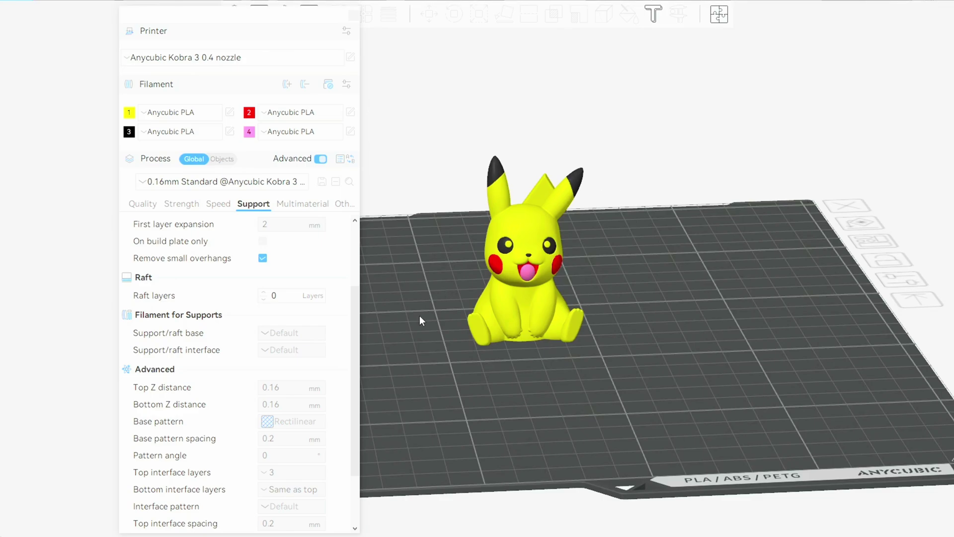
scroll(334, 362, "down", 3)
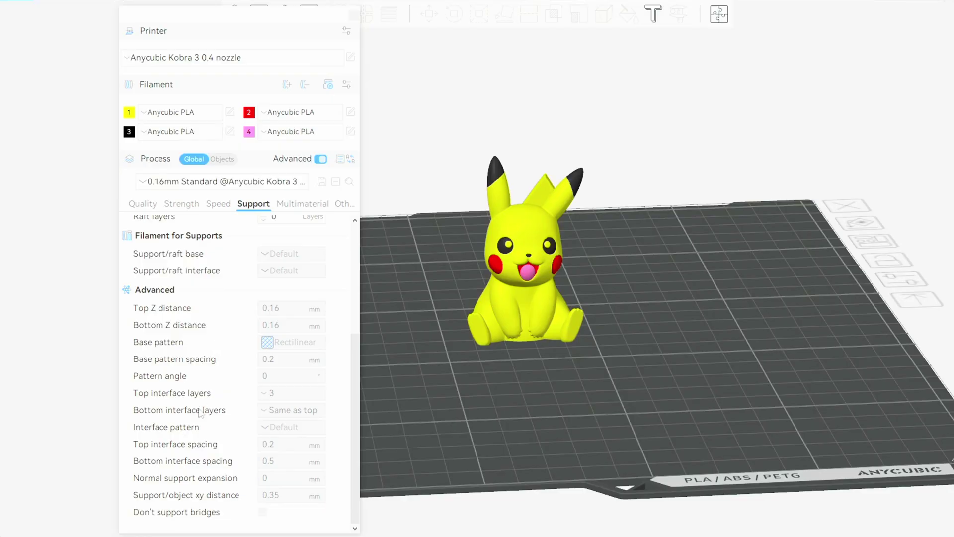
Step: Enable the Multimaterial prime tower, inspect it beside Pikachu, and toggle it off and on
left_click(303, 203)
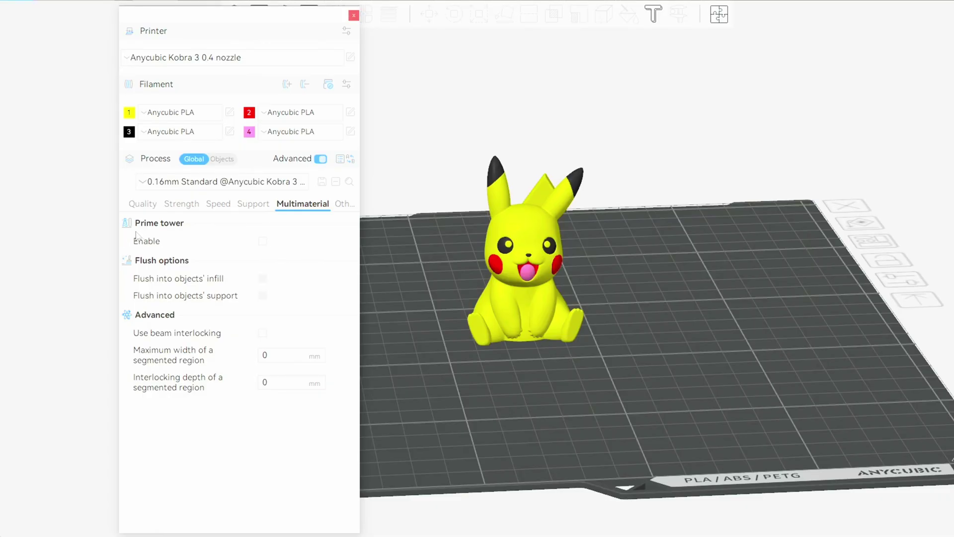
left_click(263, 241)
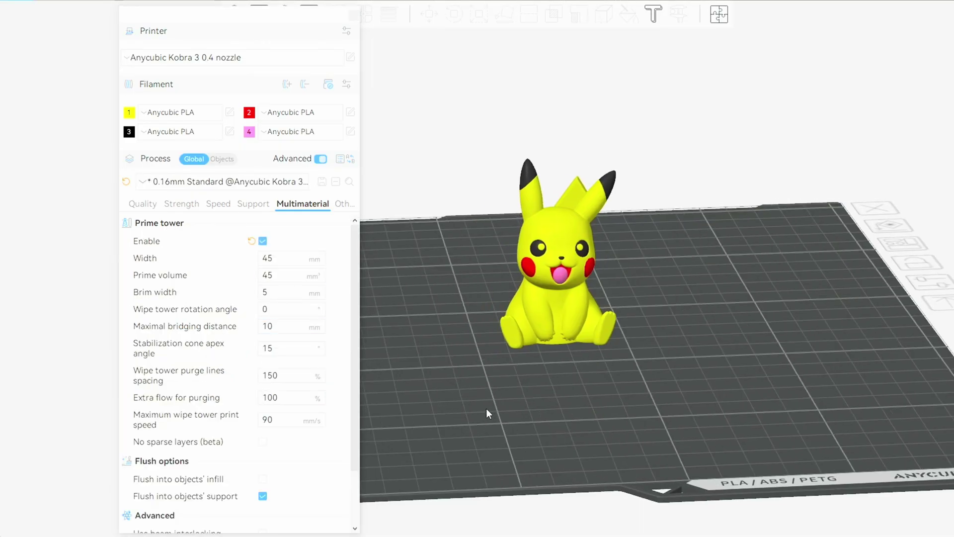
scroll(505, 412, "down", 5)
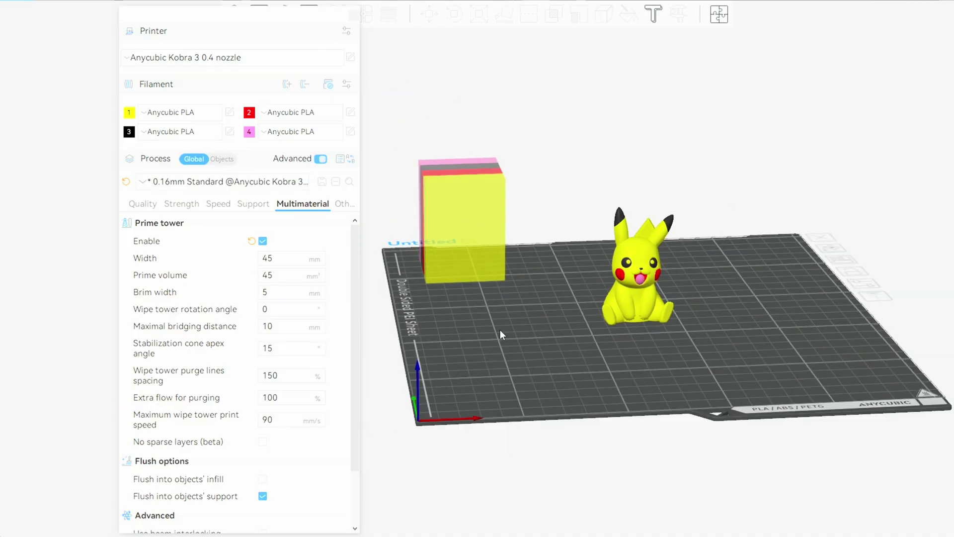
left_click(457, 217)
left_click_drag(401, 402, 564, 233)
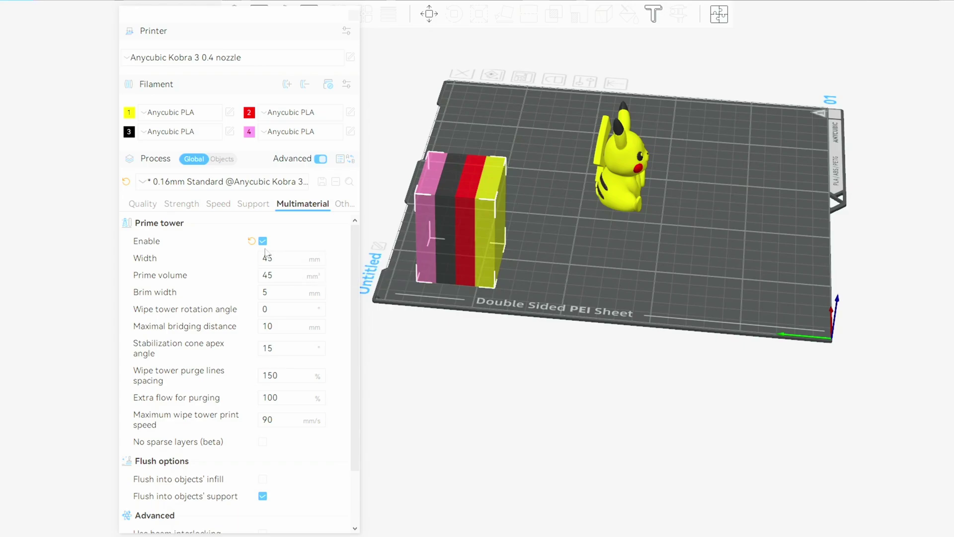
left_click(263, 241)
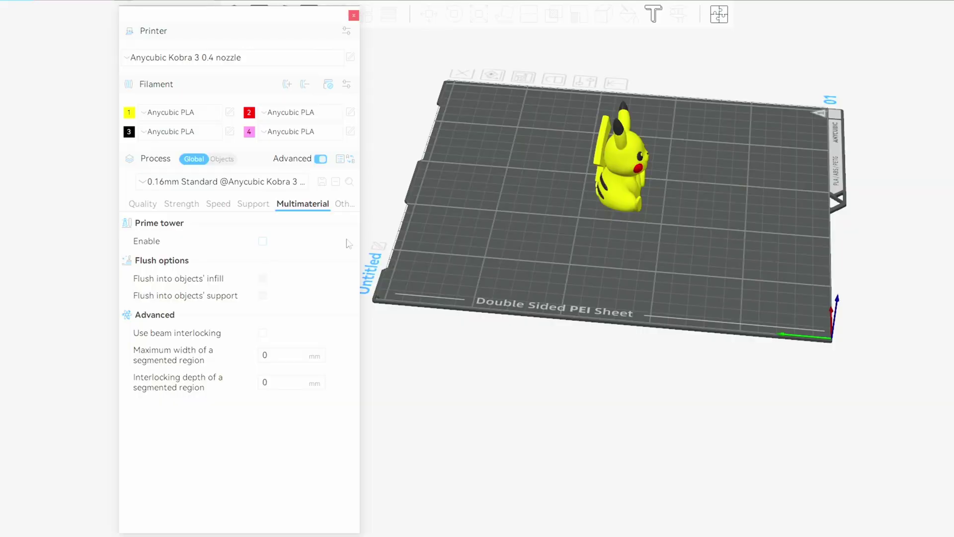
left_click(263, 241)
scroll(291, 344, "down", 2)
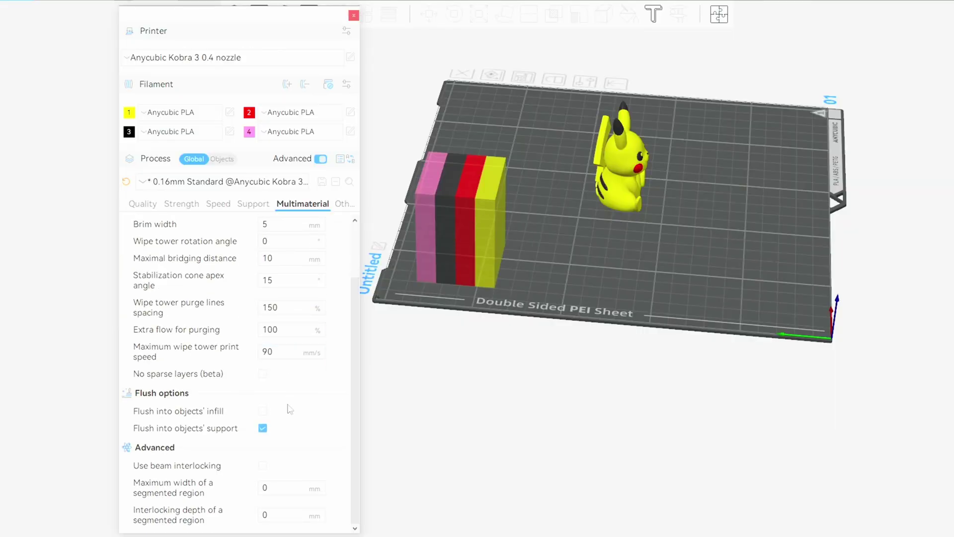
Step: Turn on Flush into objects' infill, orbit around Pikachu, and show the Others settings
left_click(263, 412)
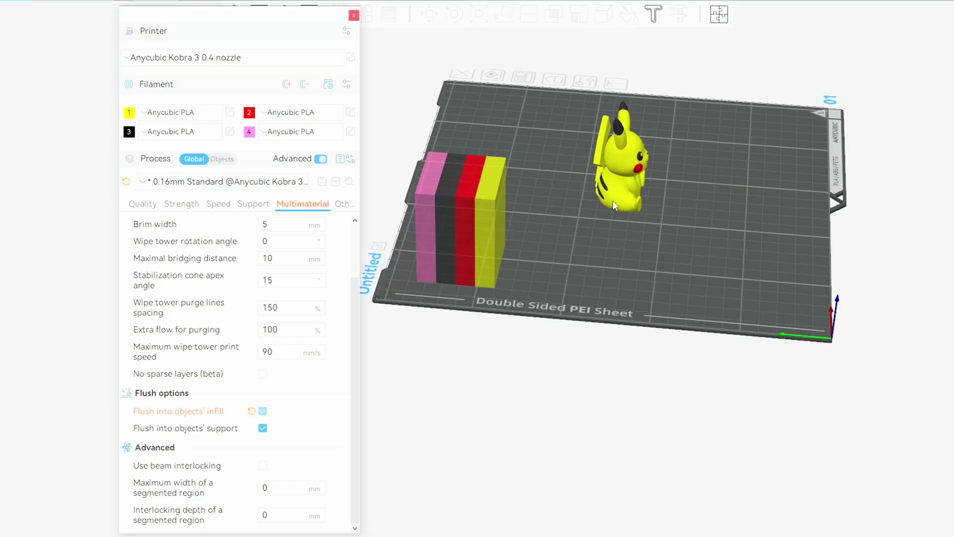
left_click_drag(610, 198, 634, 283)
scroll(594, 279, "up", 8)
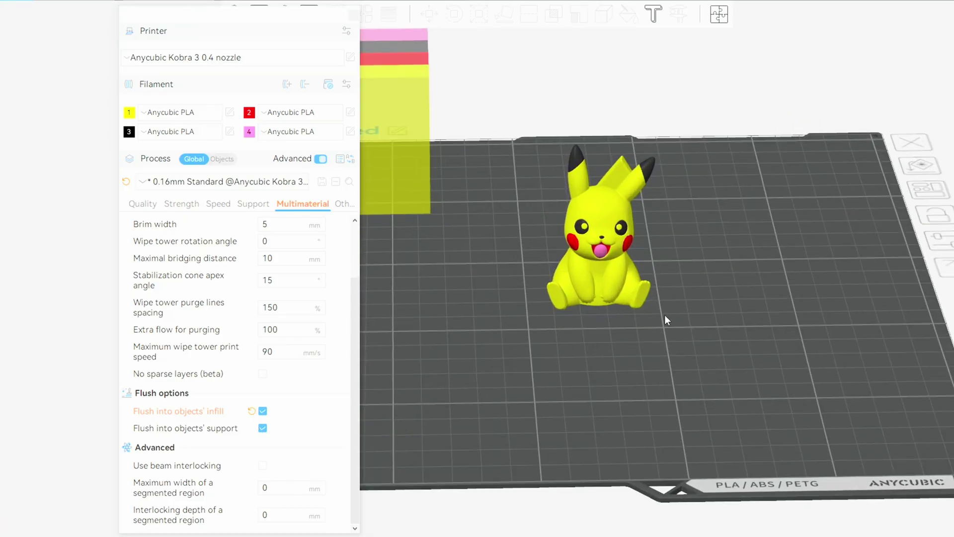
scroll(694, 297, "up", 3)
scroll(572, 478, "up", 4)
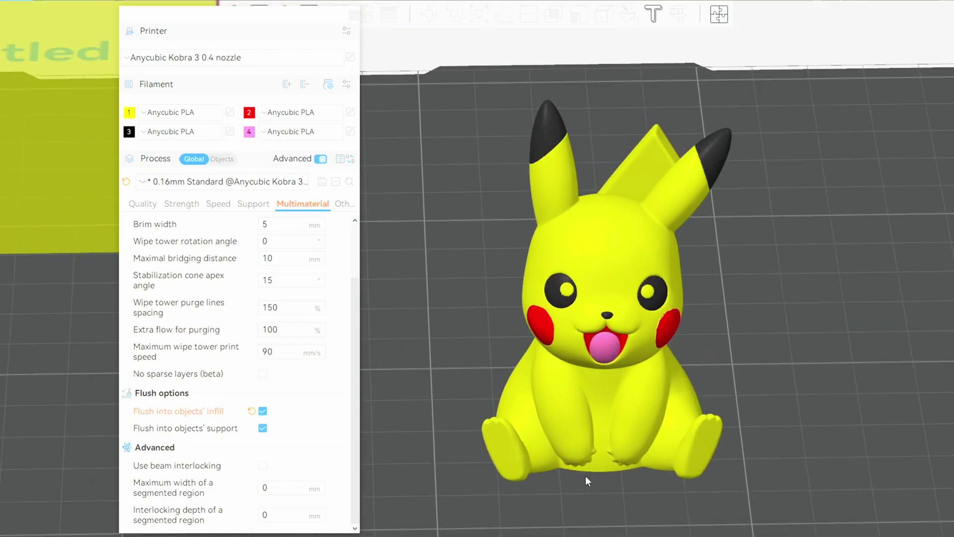
left_click_drag(510, 489, 571, 402)
right_click_drag(502, 415, 539, 380)
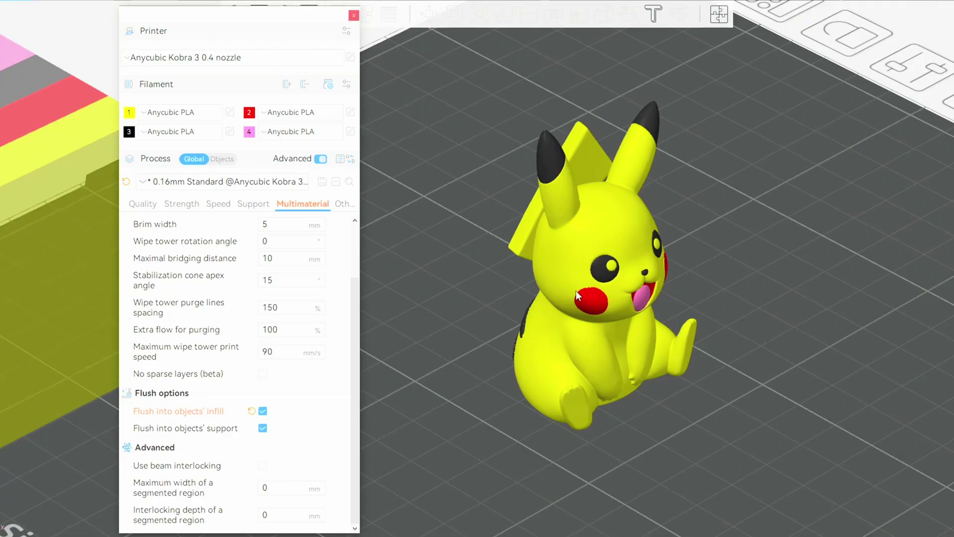
left_click(342, 205)
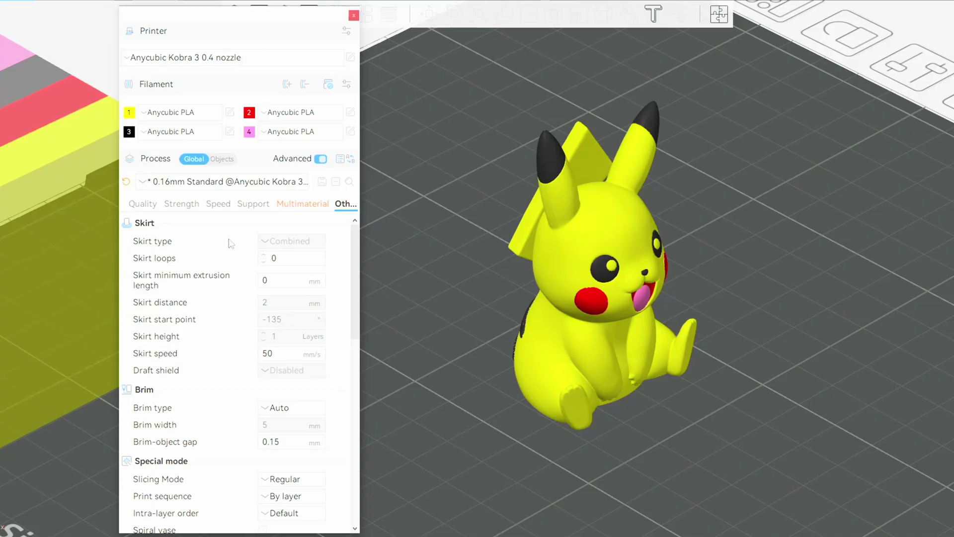
Step: Check the brim type and slicing mode options, keeping Auto and Regular
scroll(238, 299, "down", 1)
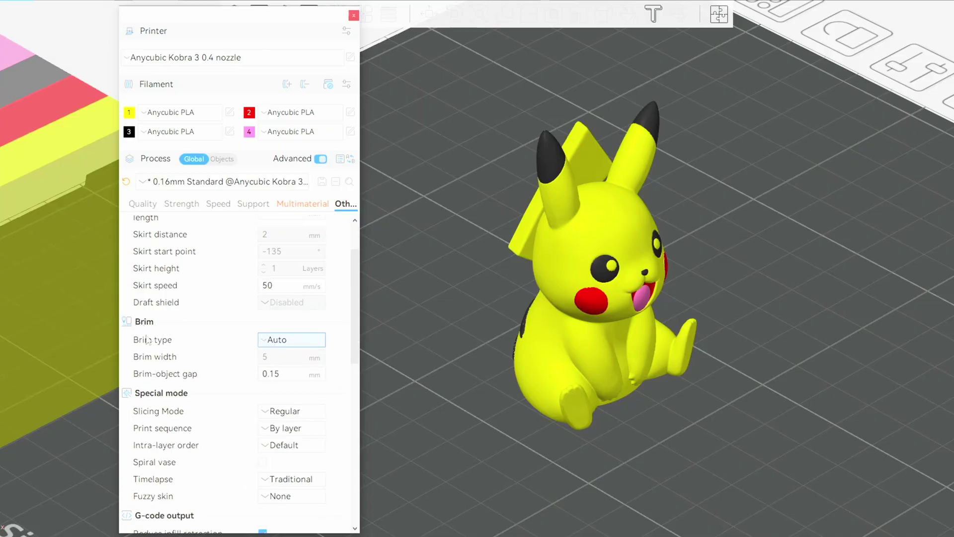
left_click(279, 342)
left_click(298, 357)
scroll(187, 253, "down", 5)
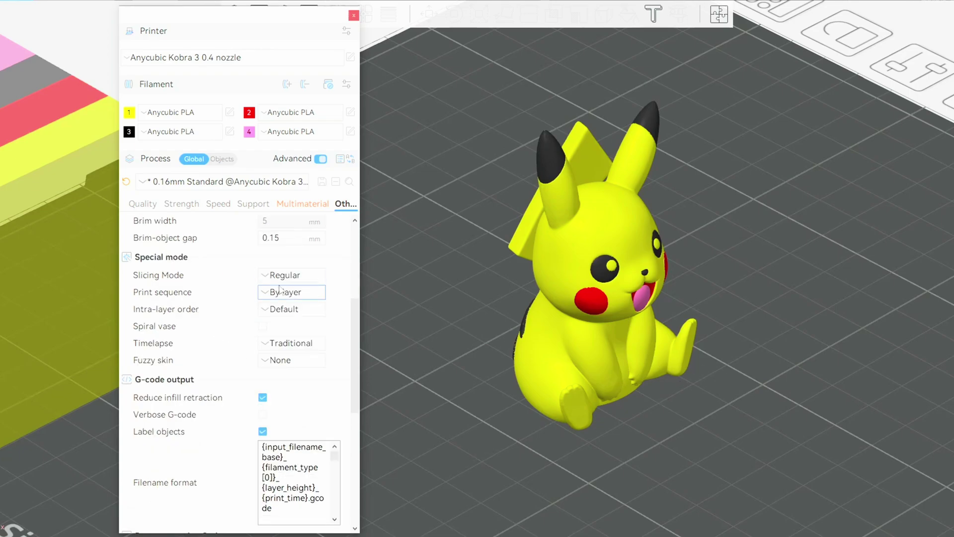
scroll(234, 439, "down", 5)
scroll(217, 376, "down", 3)
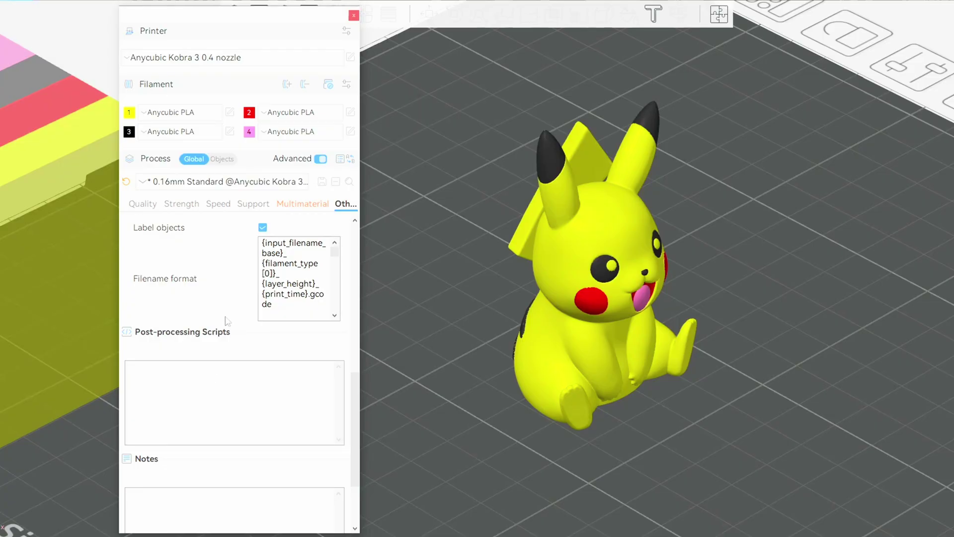
scroll(225, 322, "up", 5)
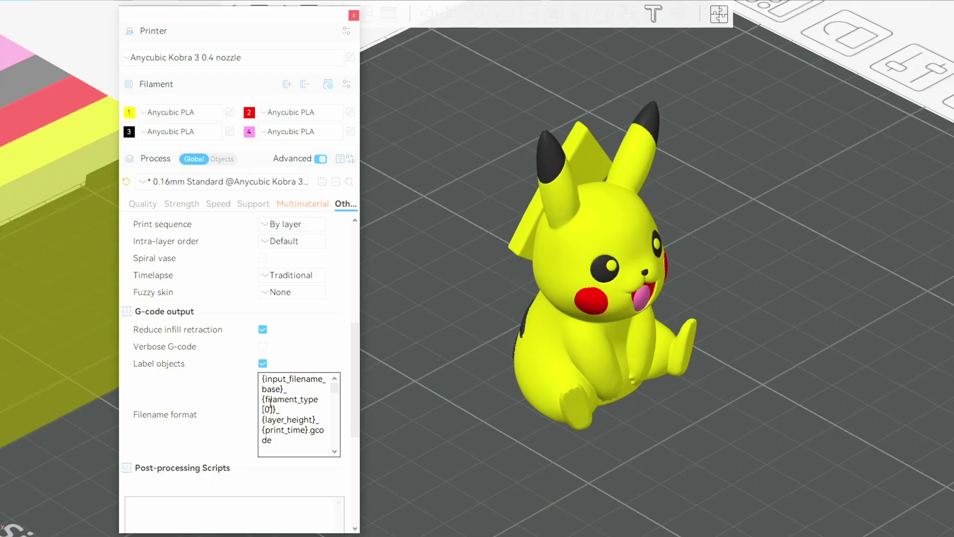
scroll(226, 420, "down", 7)
scroll(241, 422, "up", 13)
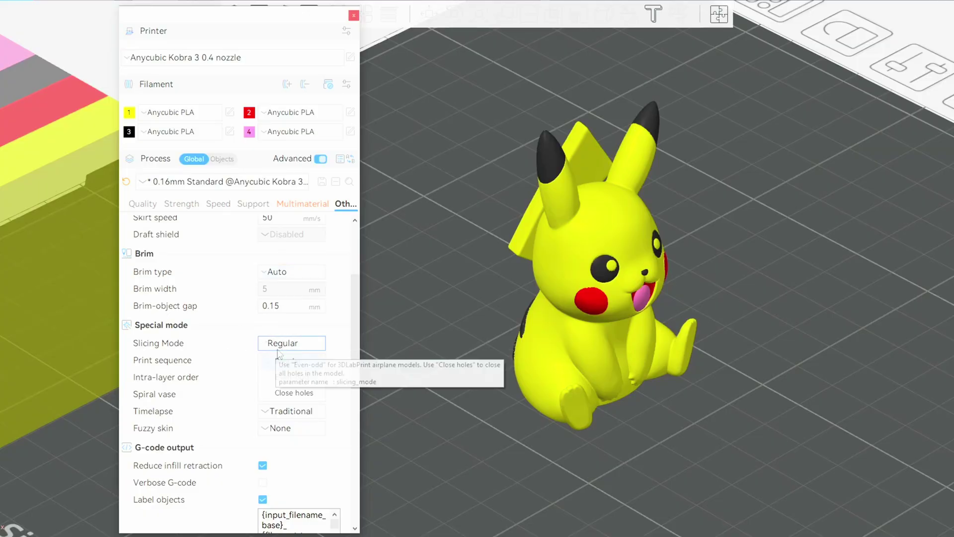
left_click(277, 347)
left_click(282, 361)
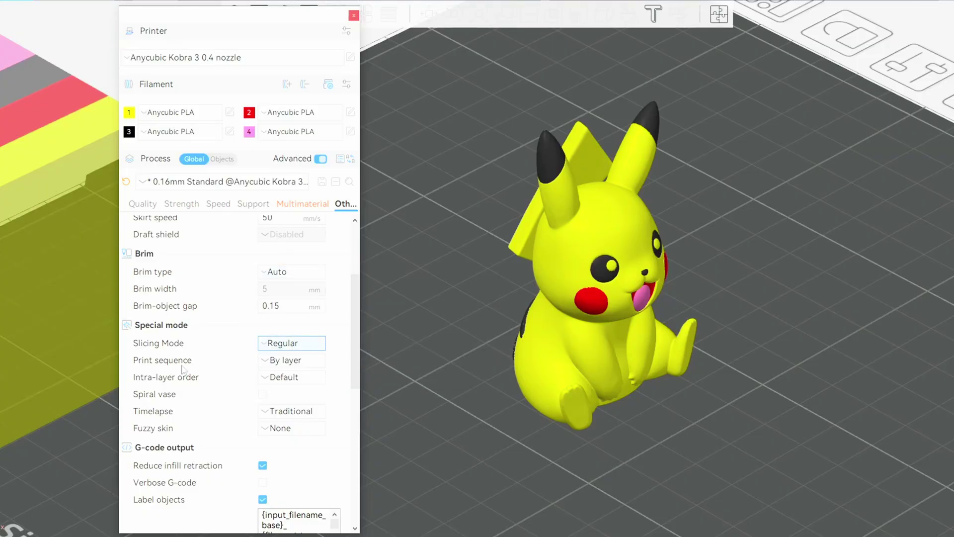
Step: Change the timelapse mode from Traditional to Smooth
left_click(279, 410)
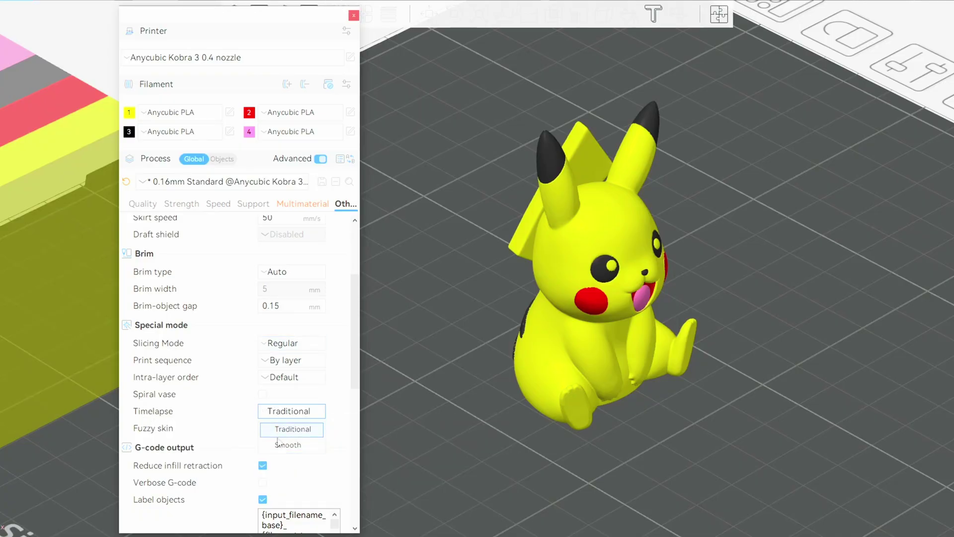
left_click(278, 411)
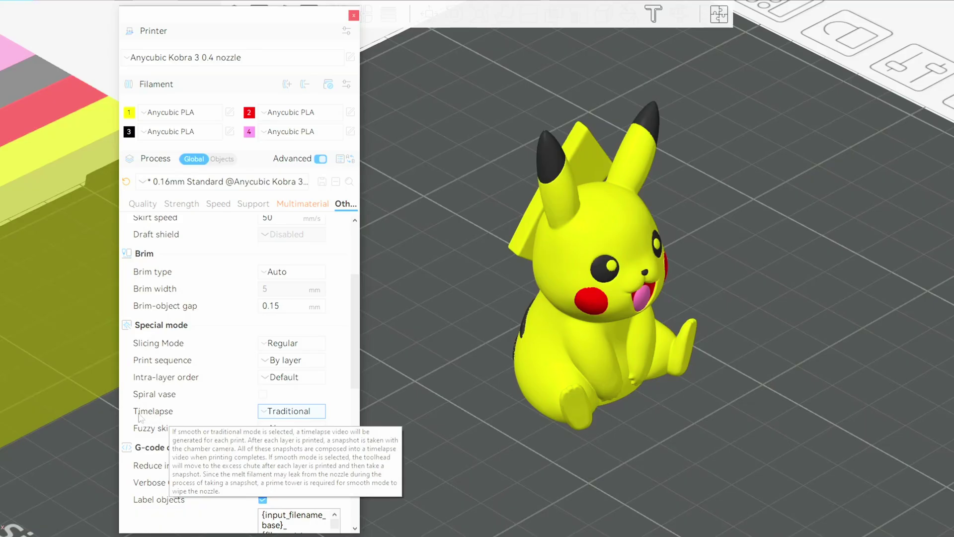
left_click(291, 411)
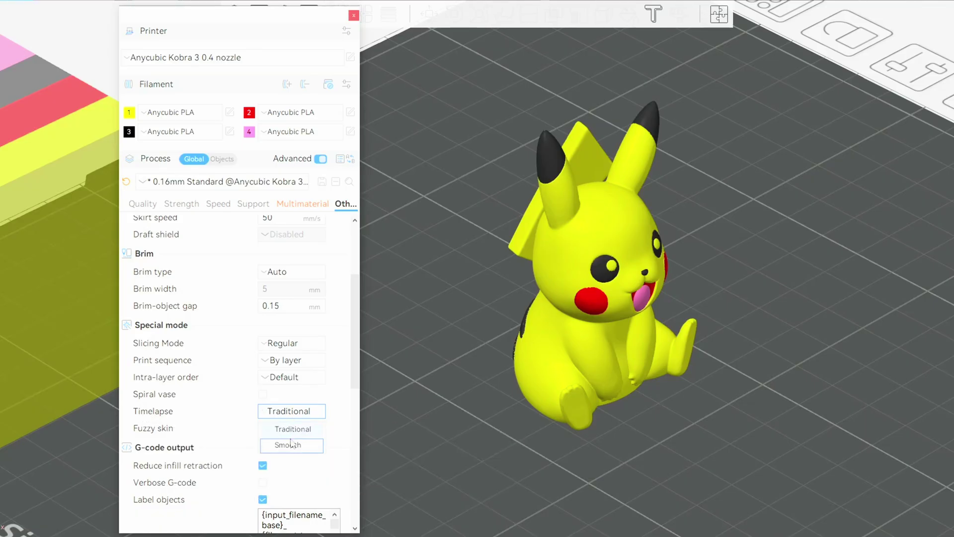
scroll(280, 418, "up", 1)
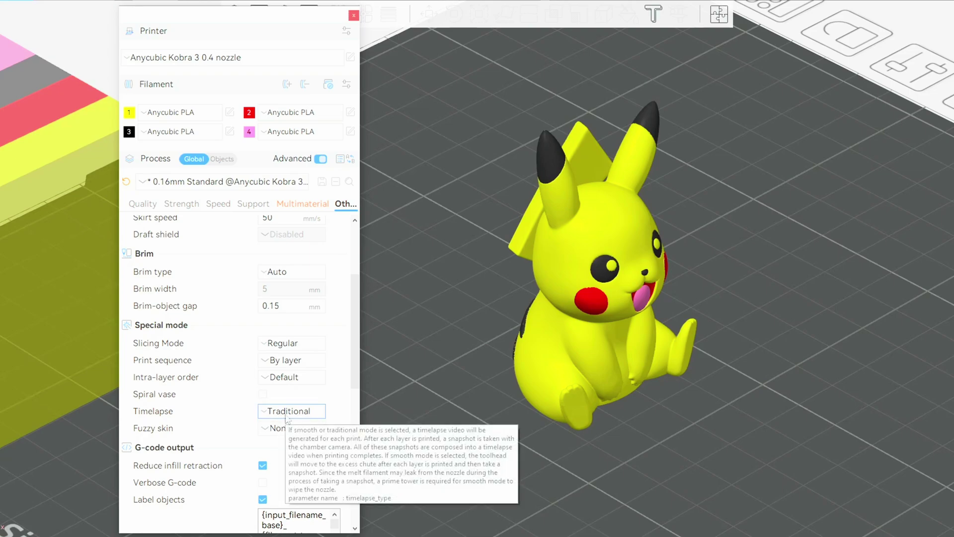
left_click(286, 417)
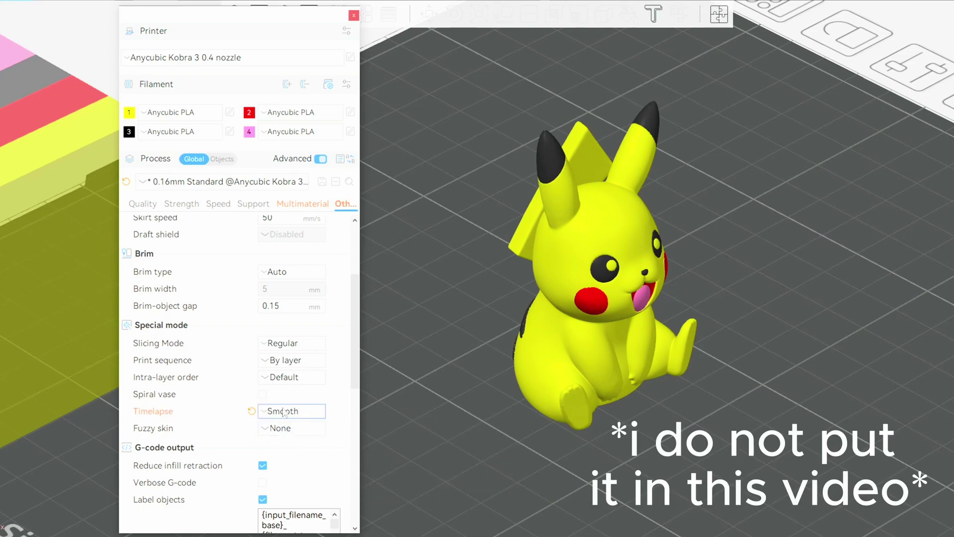
scroll(285, 413, "up", 1)
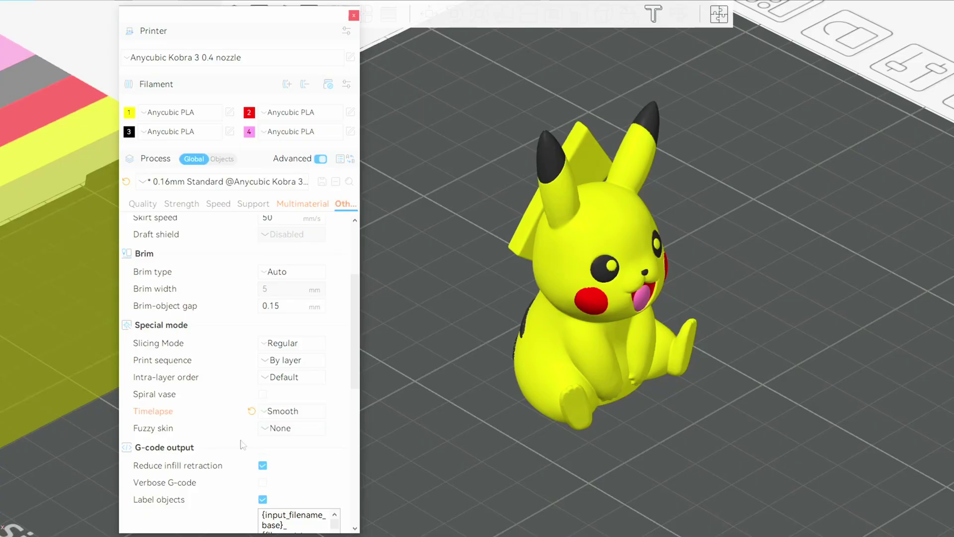
scroll(242, 444, "up", 4)
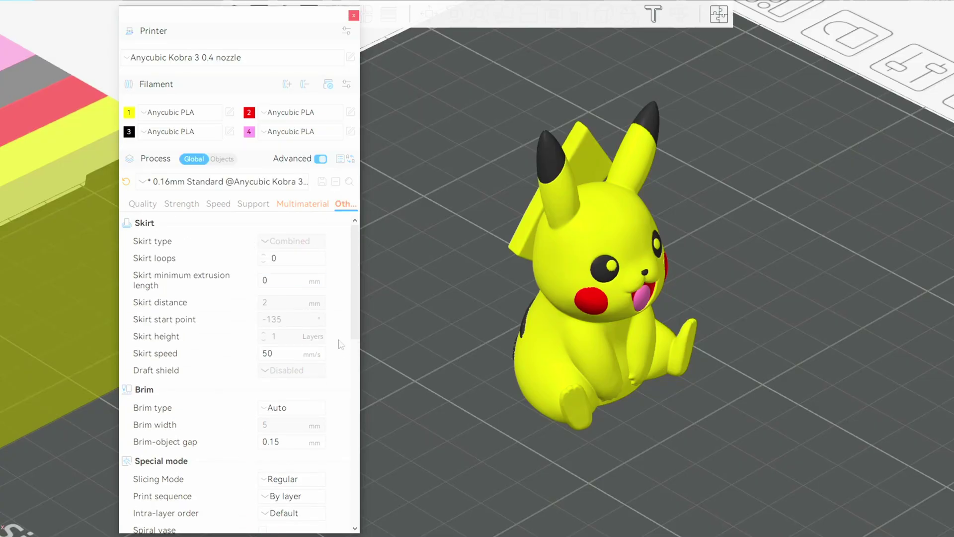
scroll(466, 346, "down", 5)
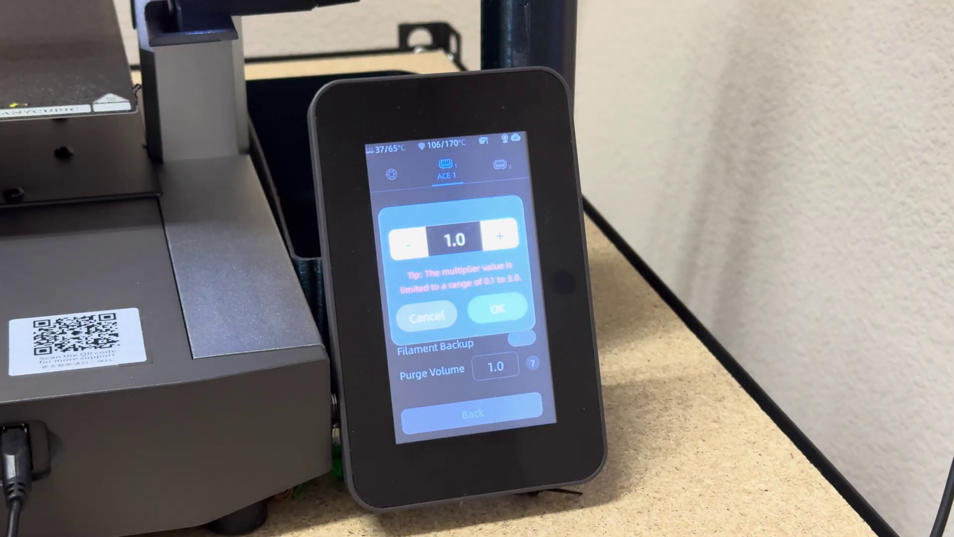
Step: Step the ACE 1 purge volume multiplier up from 1.0 to 1.2
left_click(500, 236)
left_click(499, 236)
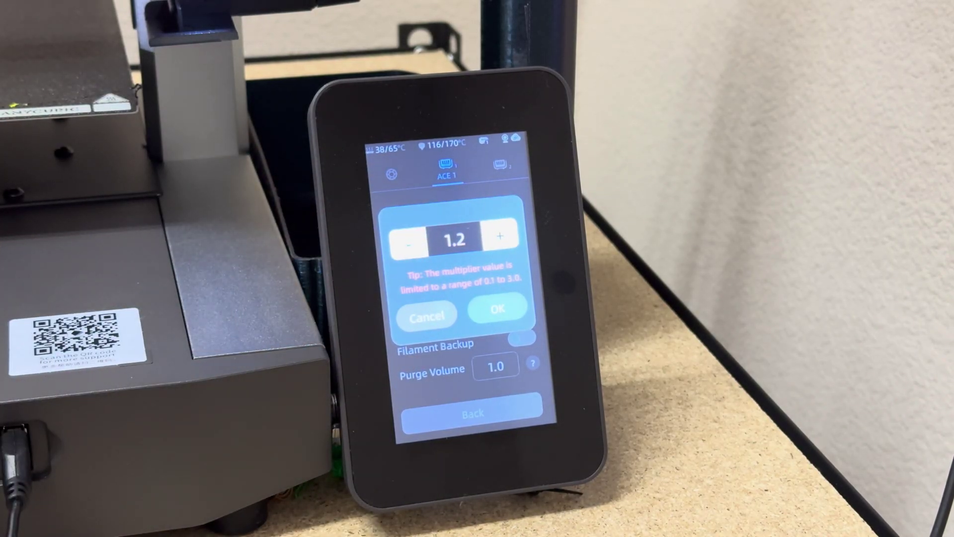